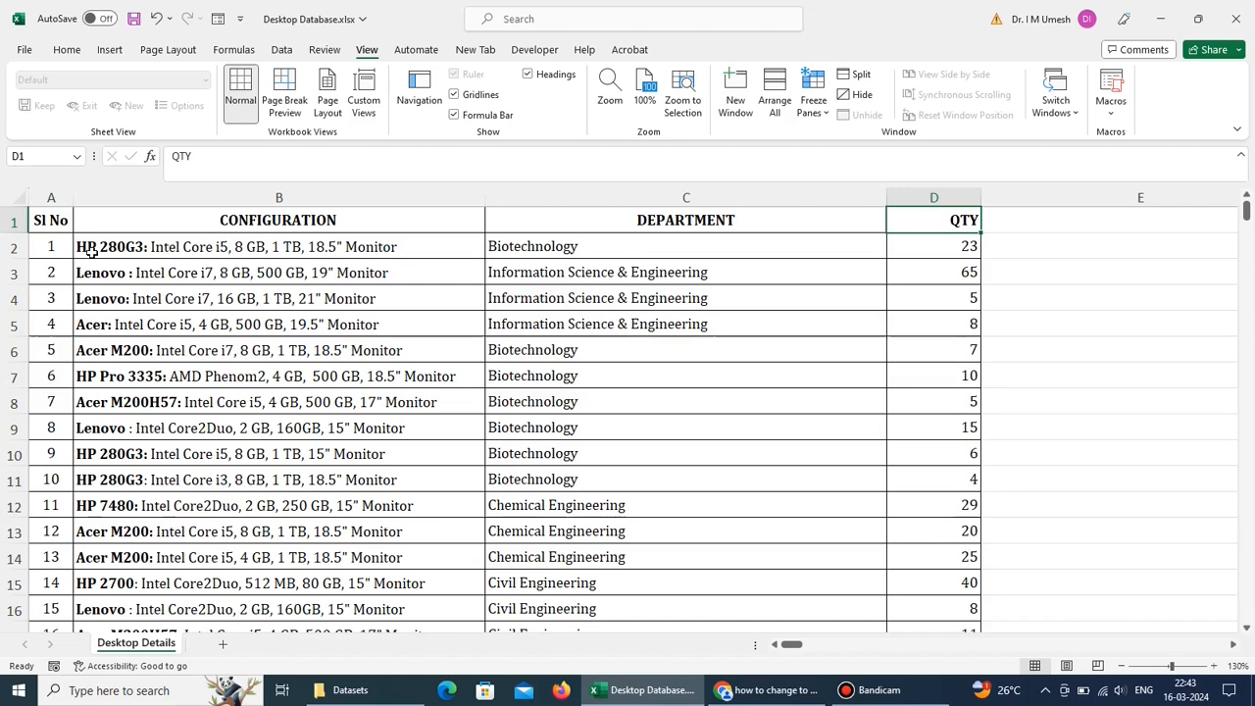
Step: Examine the configuration details, department and quantity of the first two desktop records
double_click(146, 249)
drag(146, 248, 77, 248)
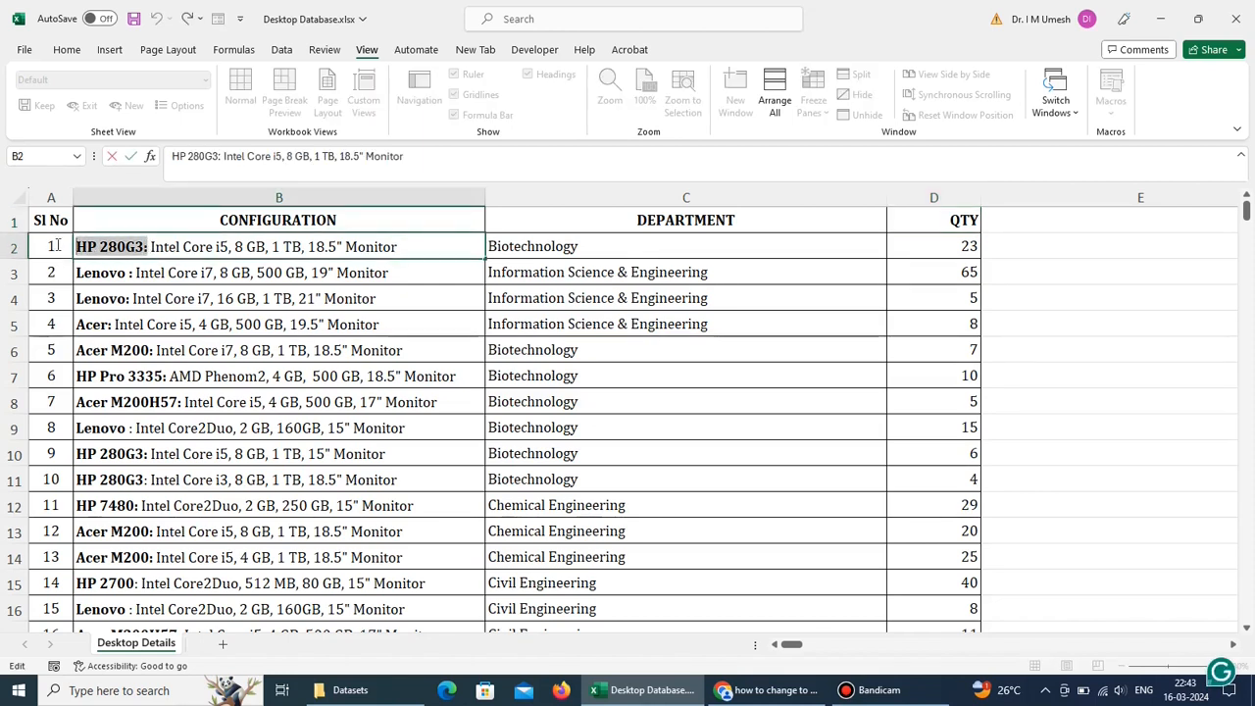
drag(229, 248, 150, 248)
drag(233, 249, 398, 247)
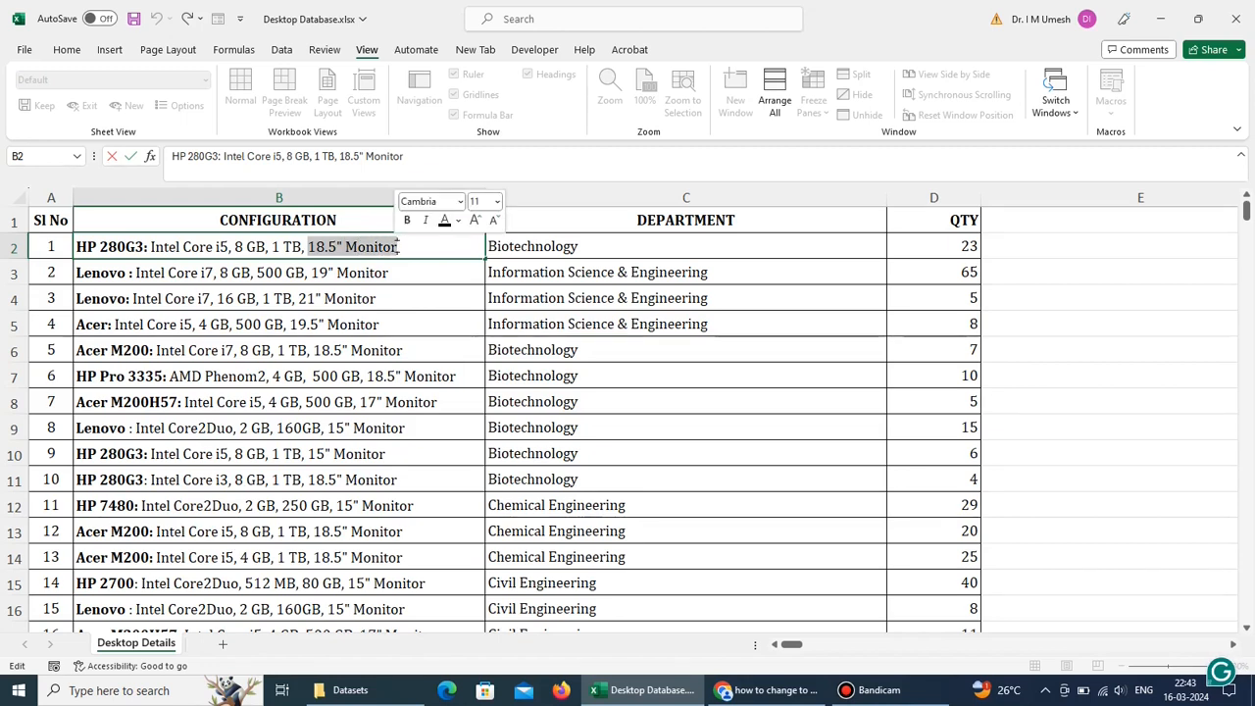
click(616, 246)
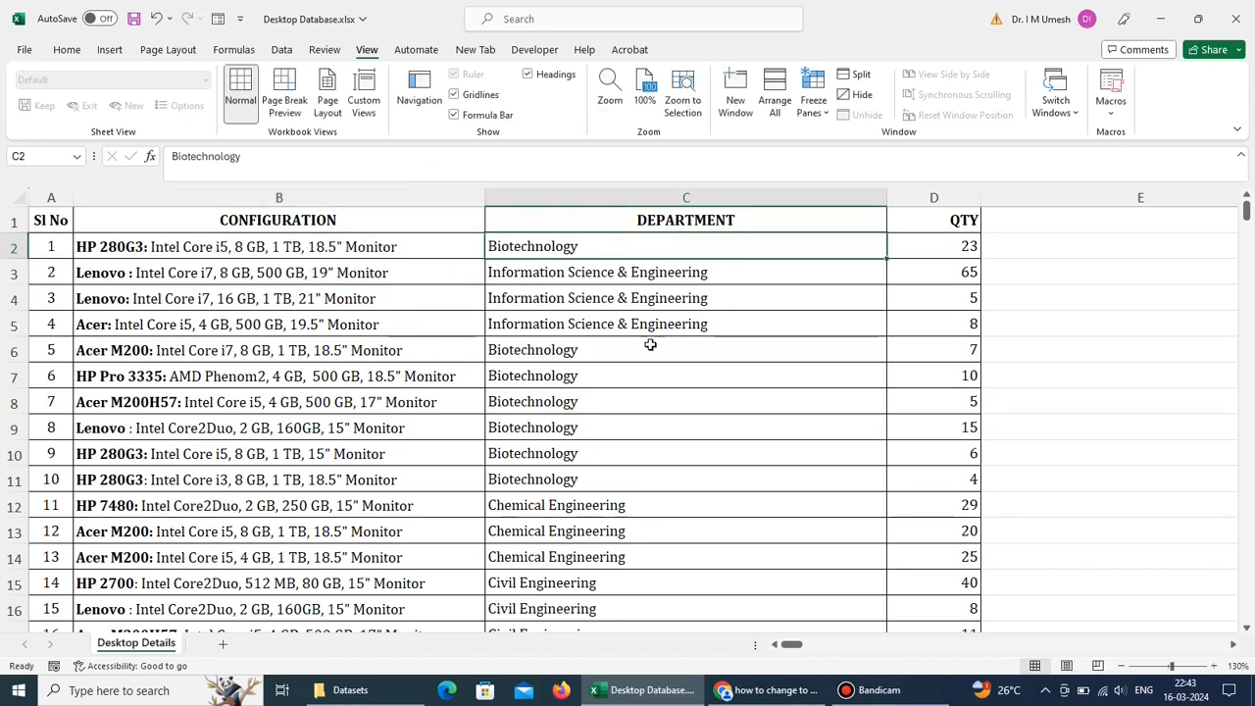
click(147, 274)
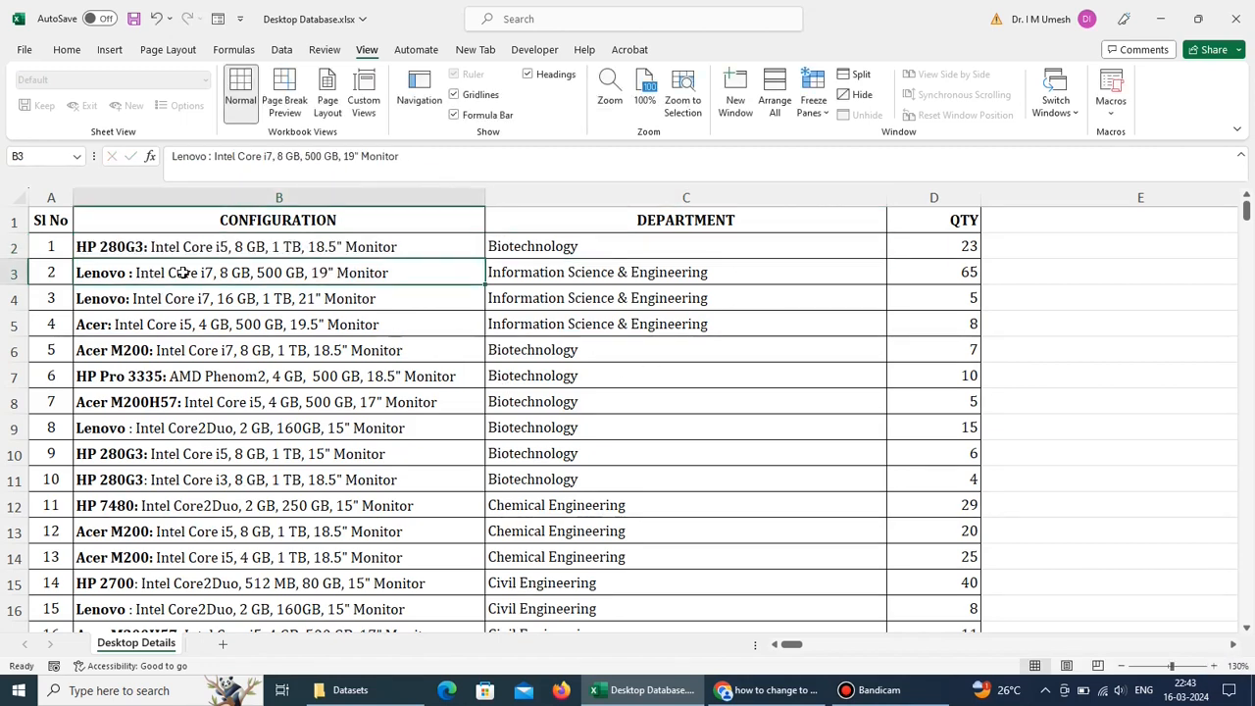
click(577, 275)
click(964, 275)
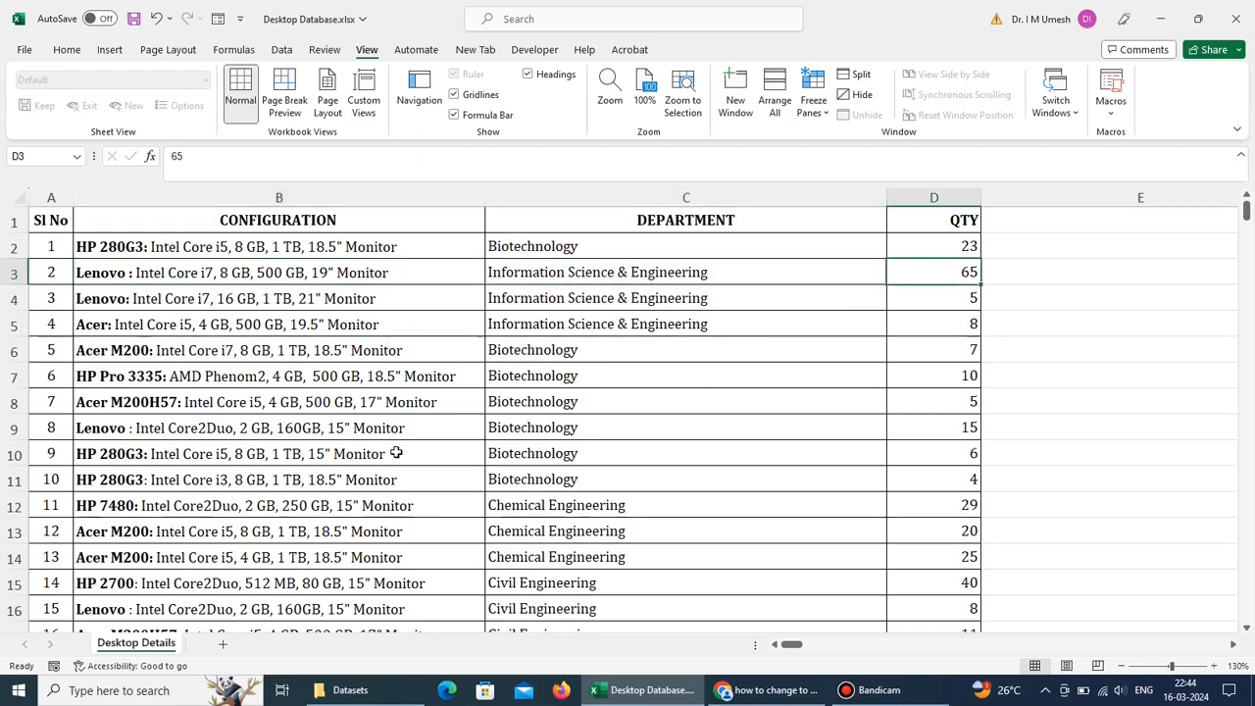
Step: Look through the remaining desktop records down to the end of the data on the Desktop Details sheet
scroll(396, 453, down, 4)
scroll(396, 453, down, 8)
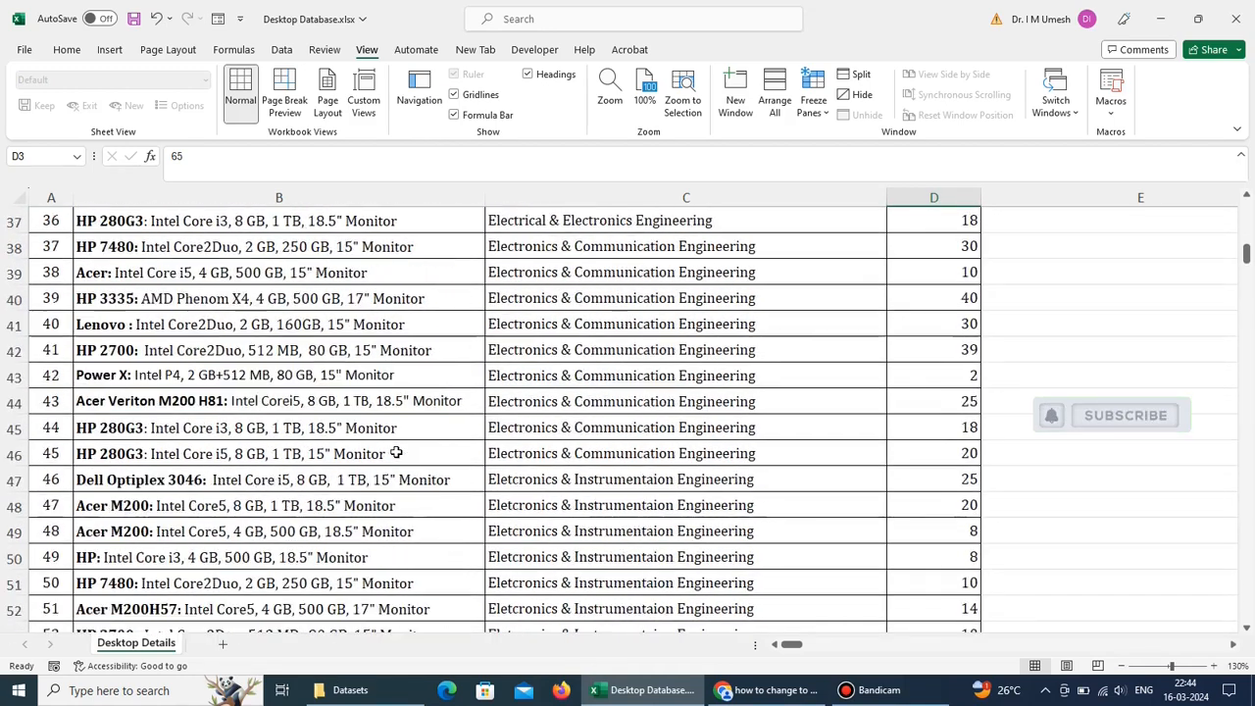
scroll(395, 453, down, 13)
scroll(395, 453, down, 10)
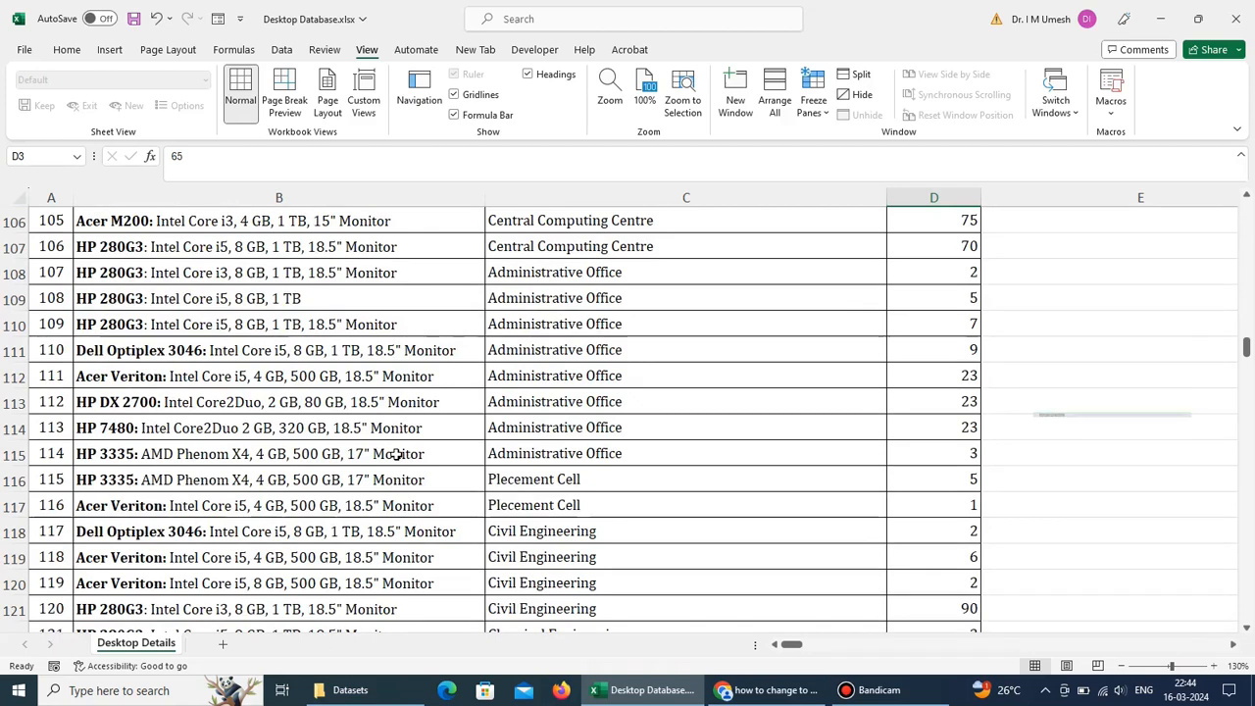
scroll(395, 453, down, 4)
click(392, 459)
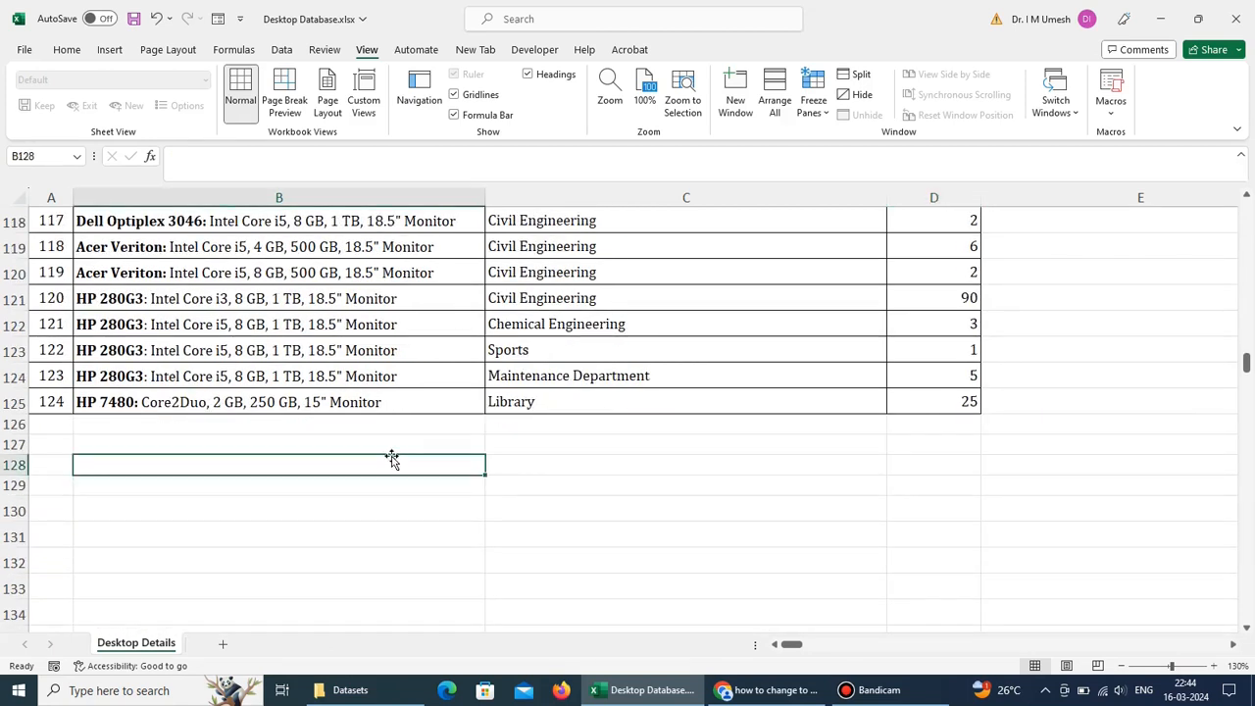
scroll(392, 459, up, 3)
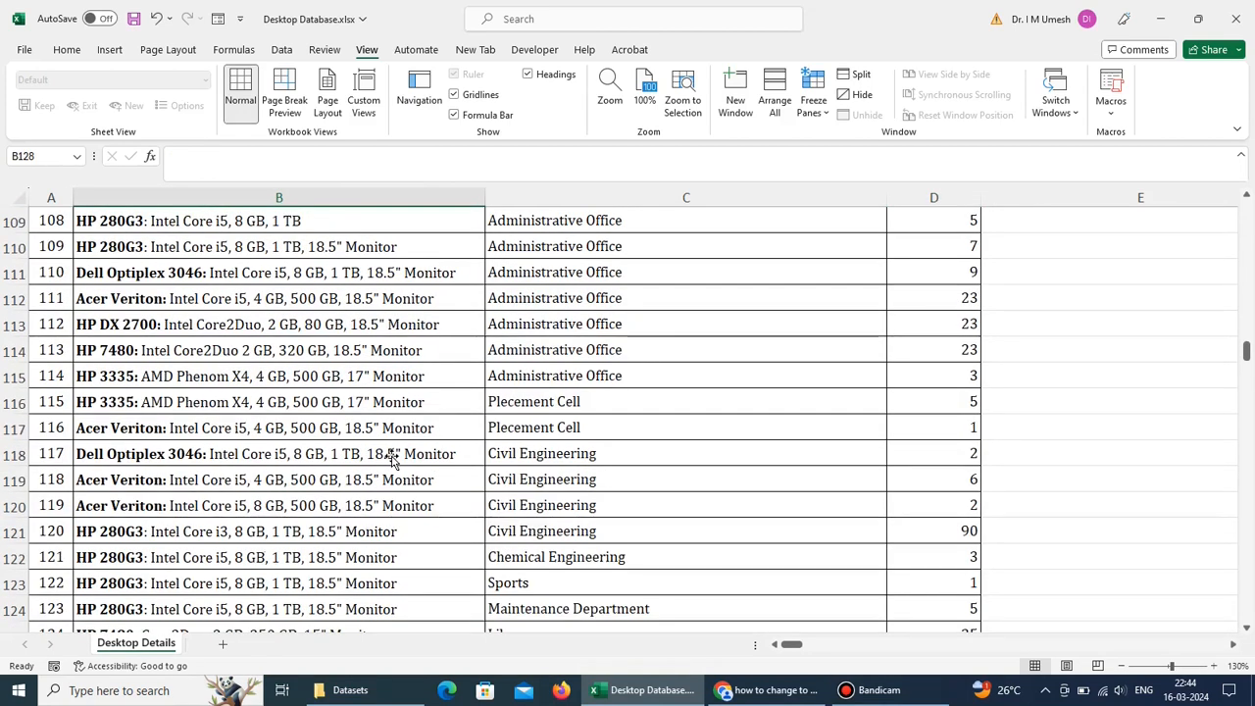
scroll(393, 459, down, 4)
click(294, 449)
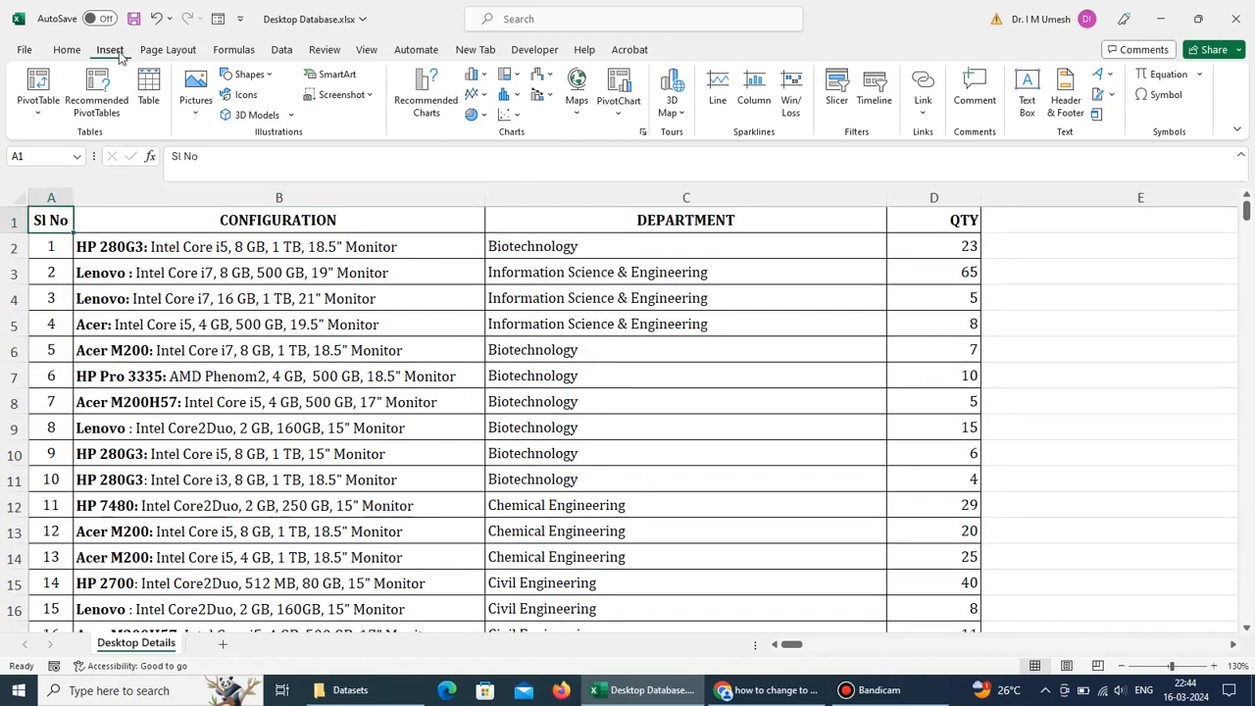
Step: Start a PivotTable from the table range A1:D125 of Desktop Details and choose to place it in the existing worksheet
click(41, 114)
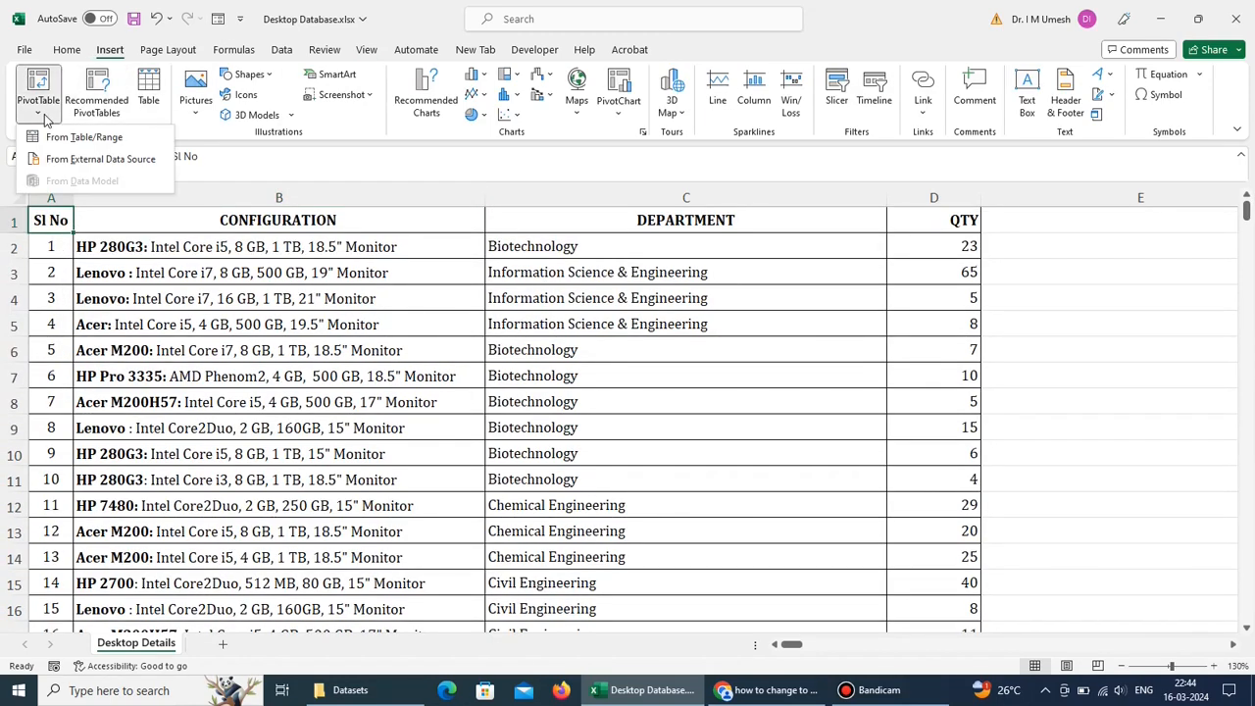
click(78, 138)
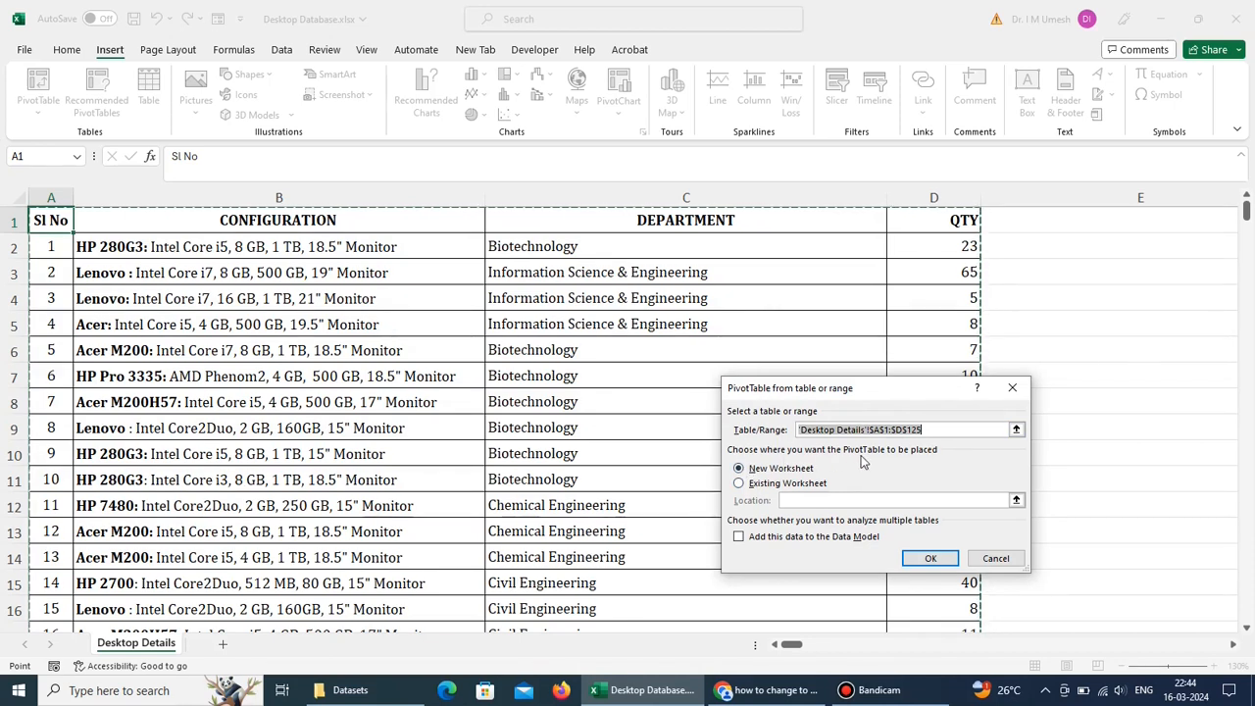
click(741, 486)
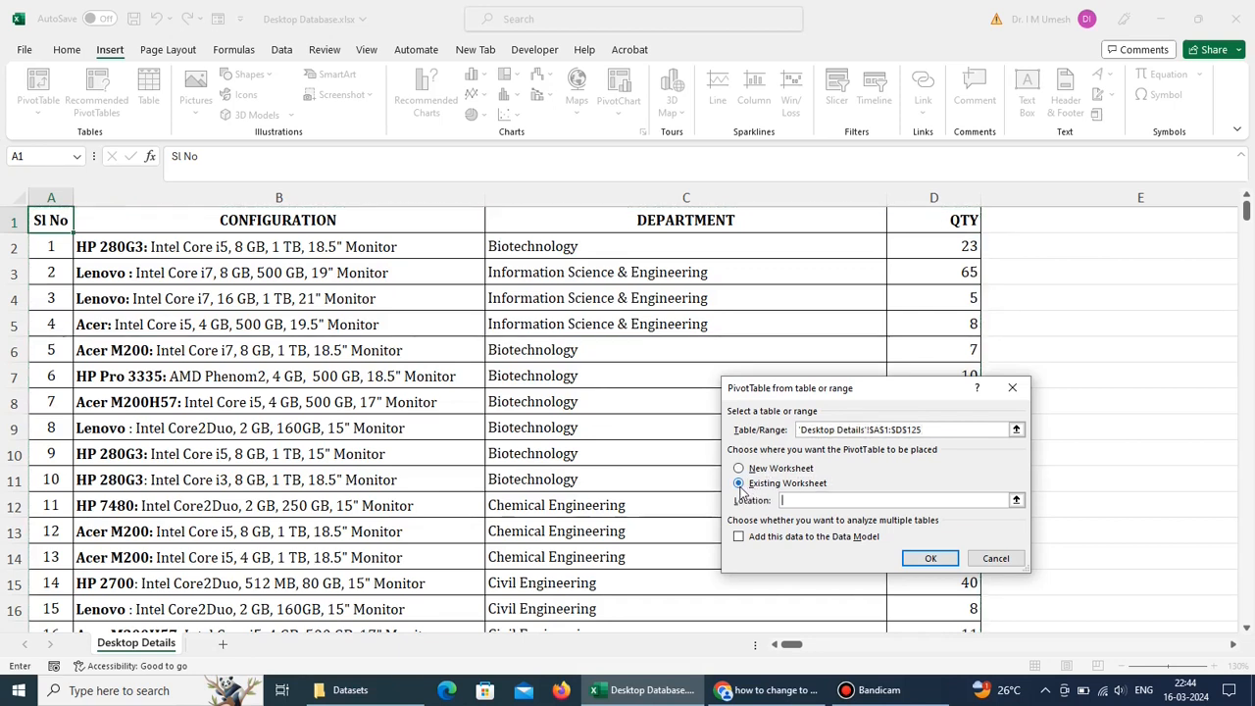
Step: Set the PivotTable location to B131:C140 below the data on Desktop Details and create the PivotTable
click(1017, 501)
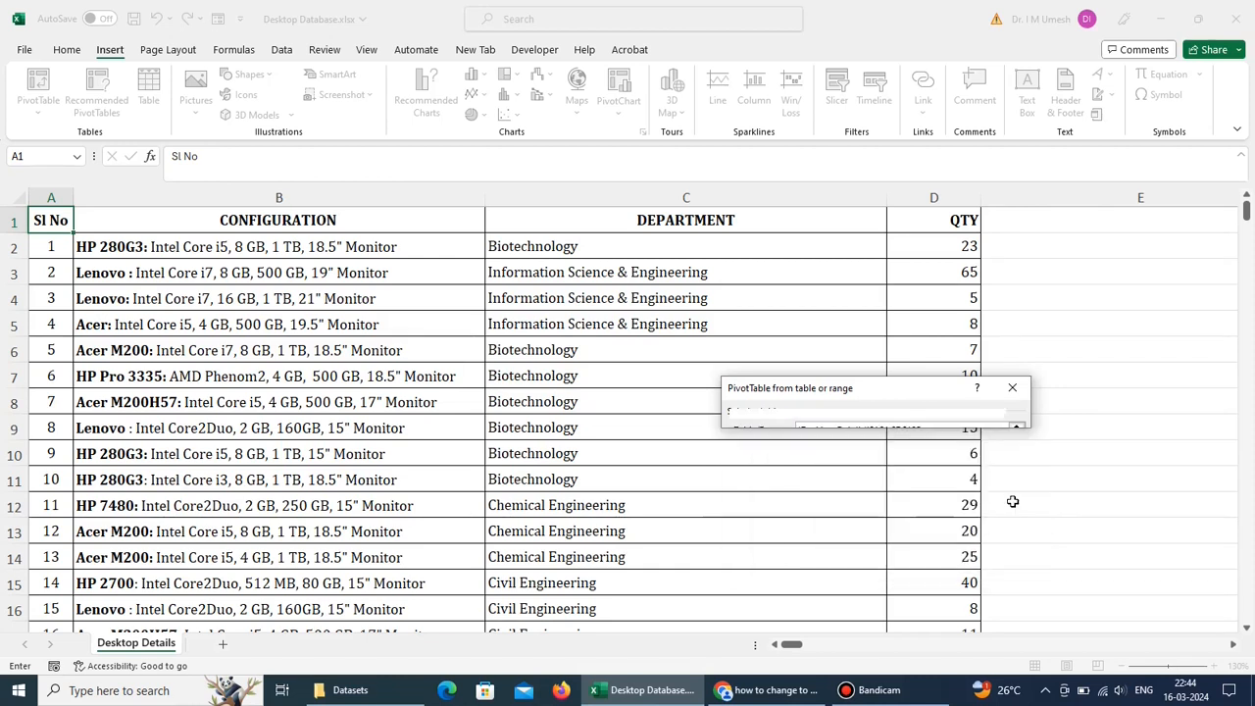
scroll(616, 531, down, 6)
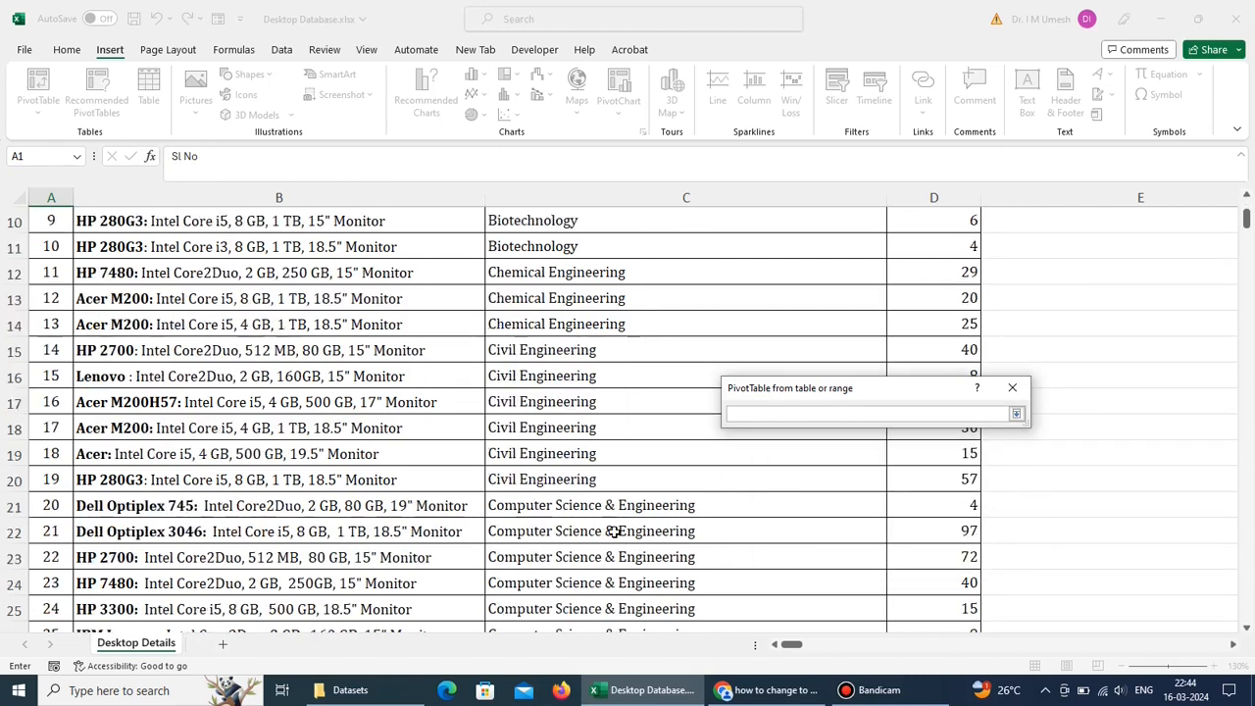
scroll(613, 531, down, 5)
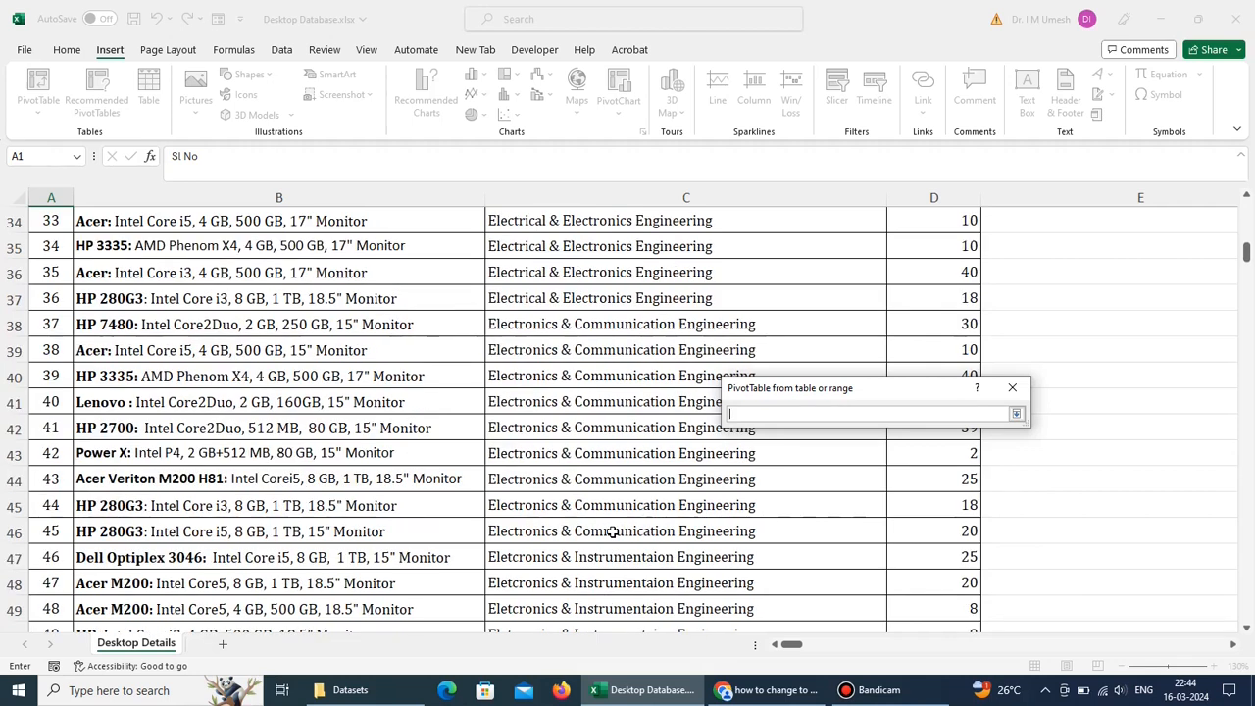
scroll(613, 531, down, 2)
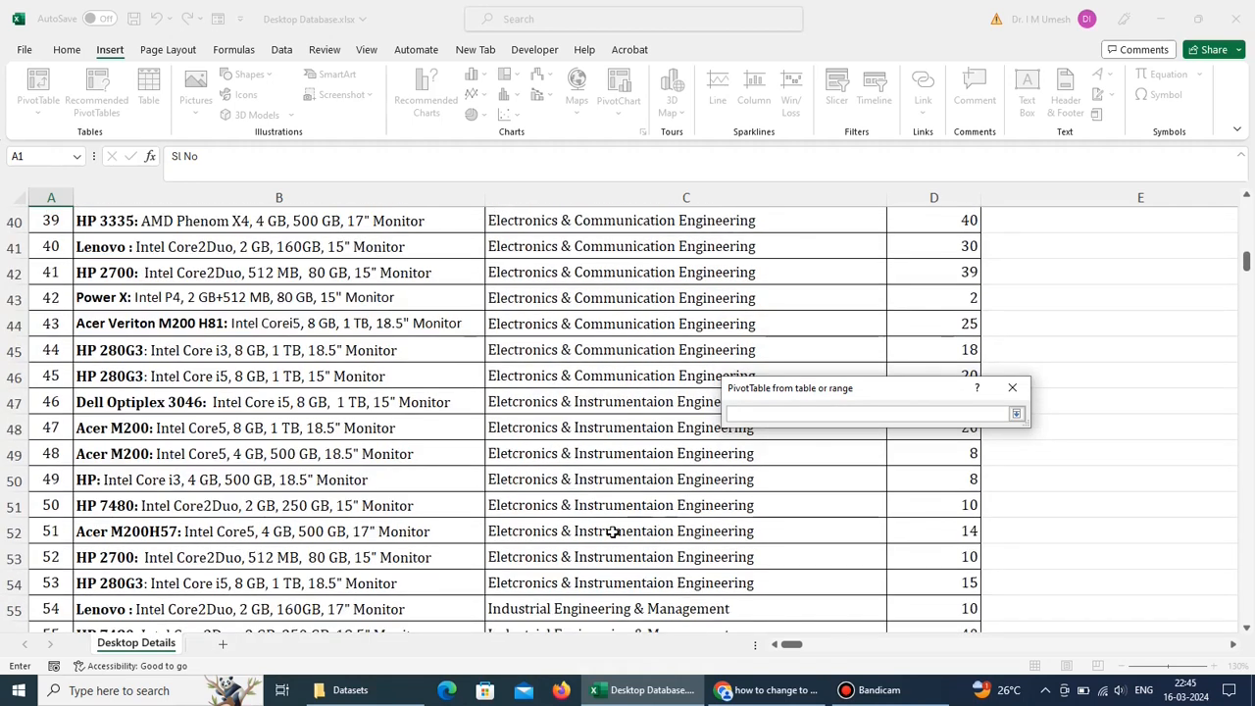
scroll(613, 532, down, 5)
scroll(613, 532, down, 6)
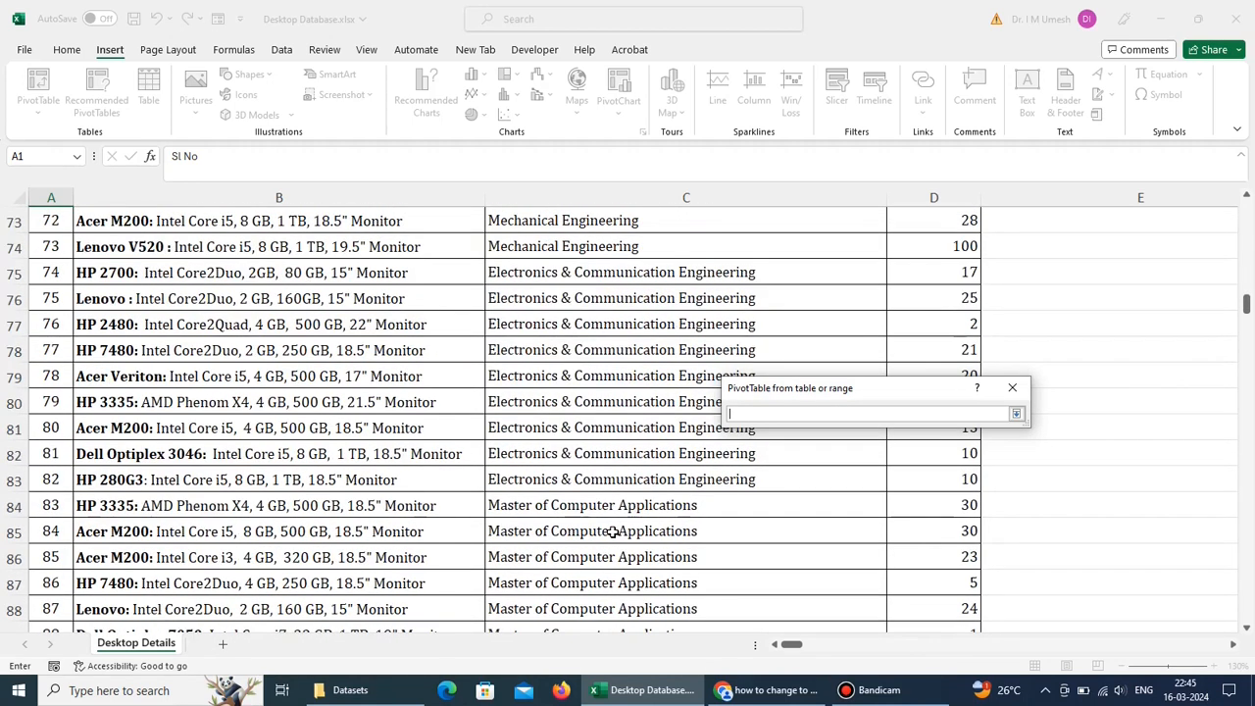
scroll(613, 531, down, 6)
scroll(613, 532, down, 5)
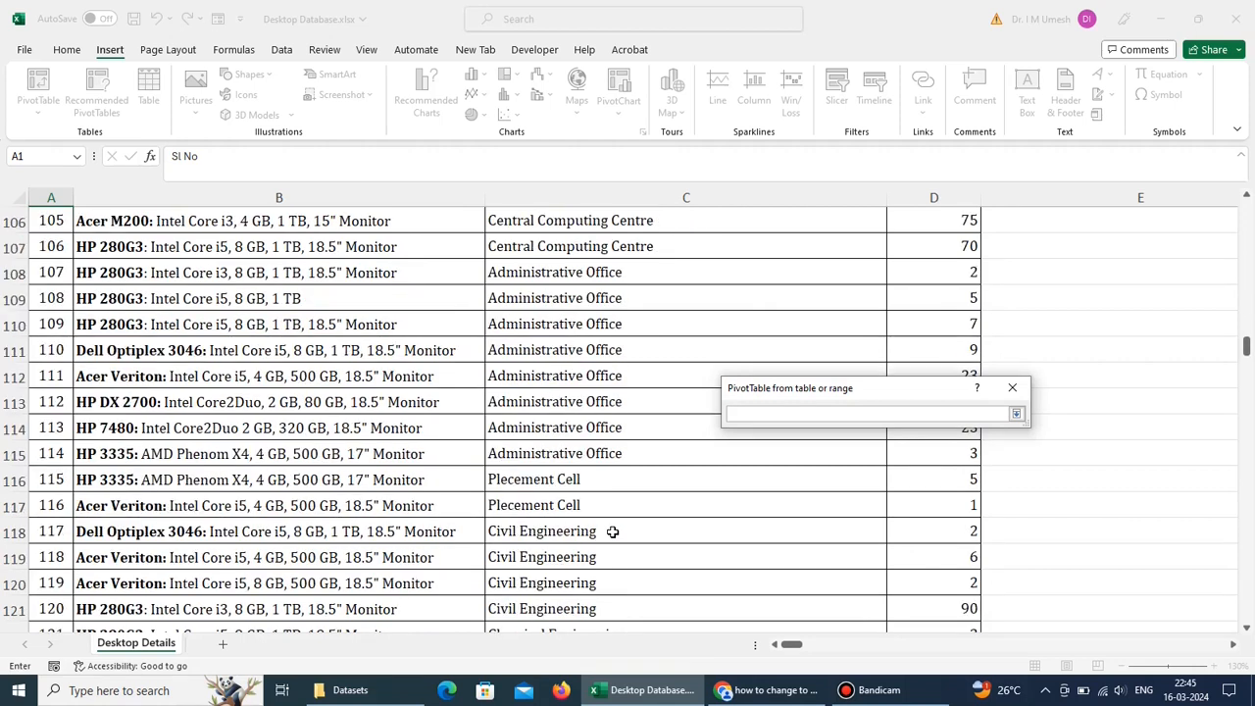
scroll(611, 533, down, 6)
scroll(612, 532, down, 4)
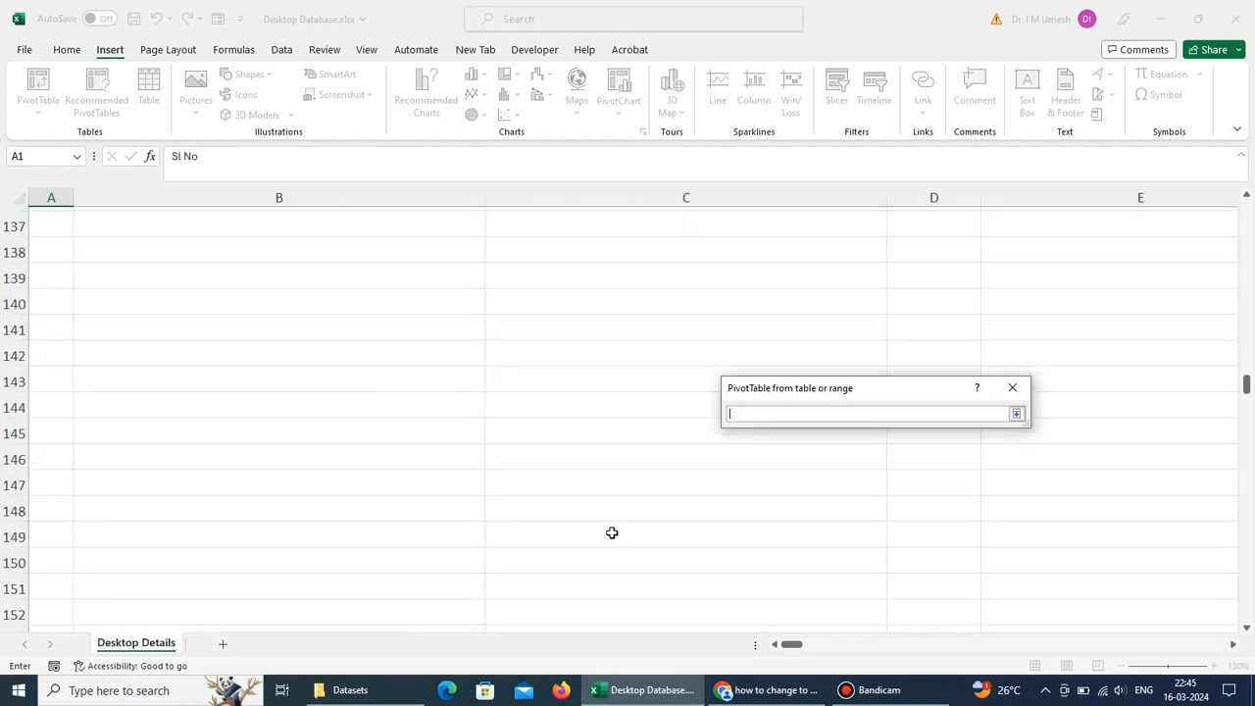
scroll(612, 533, up, 4)
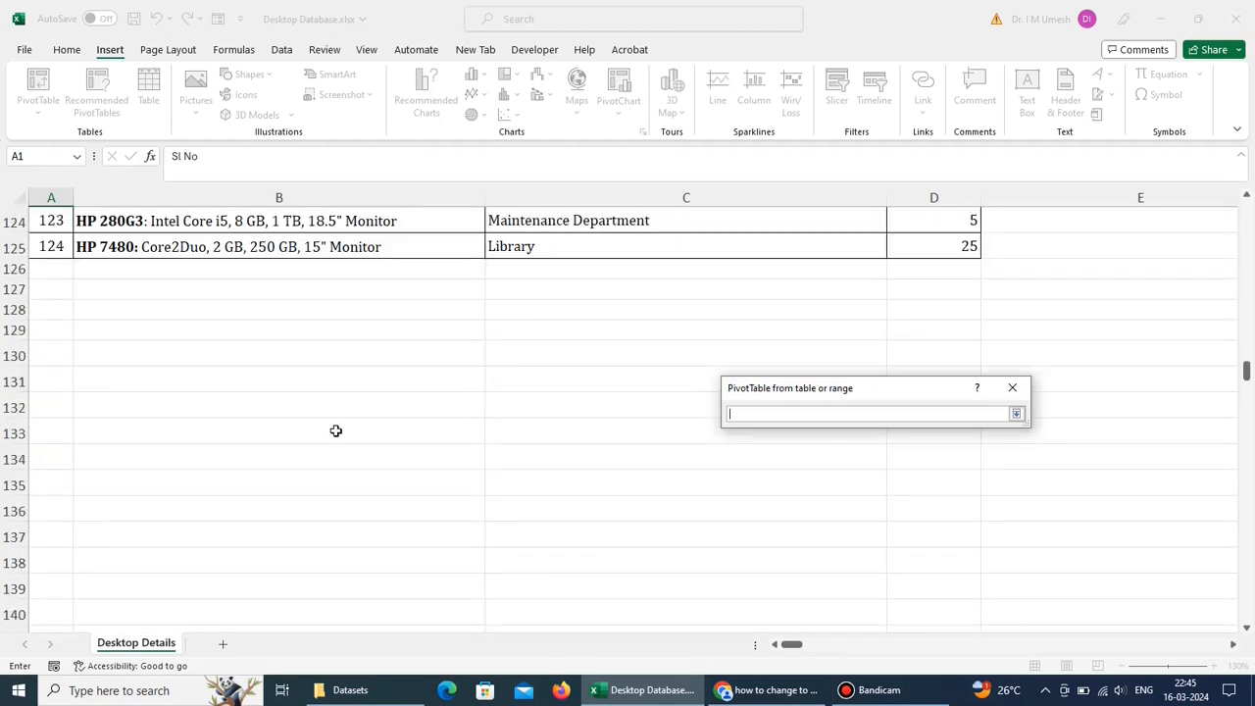
drag(294, 385, 704, 617)
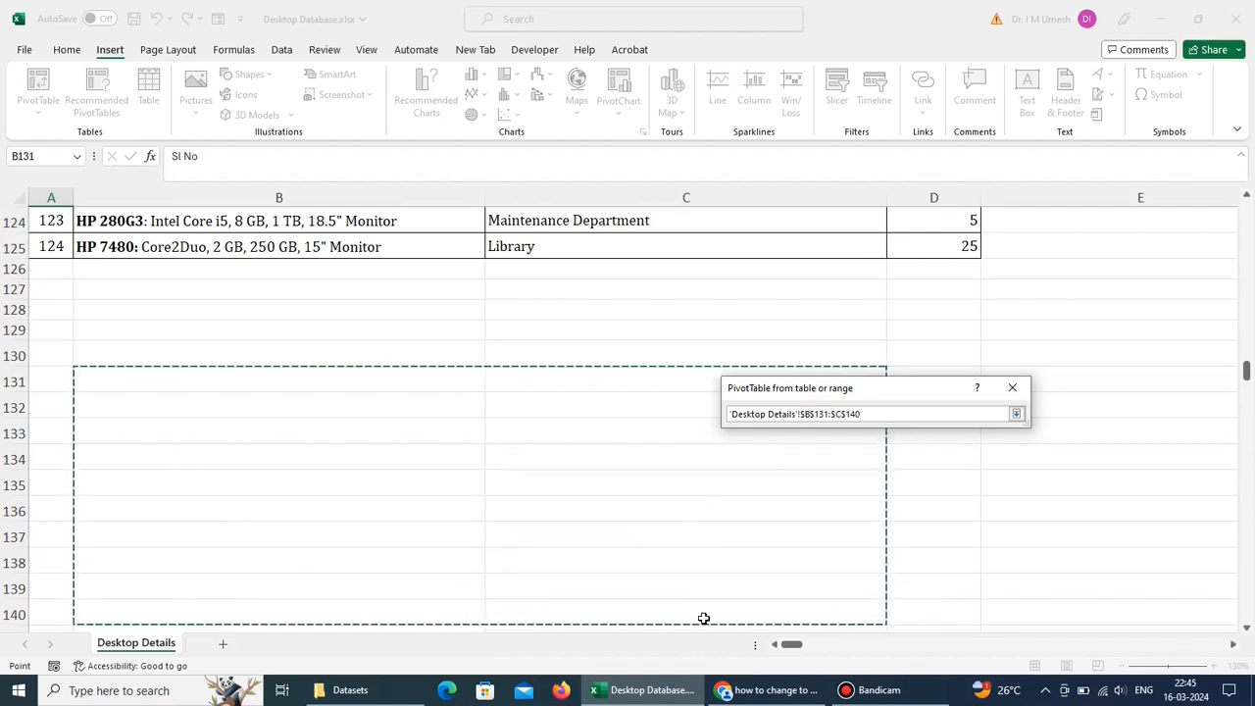
click(1017, 415)
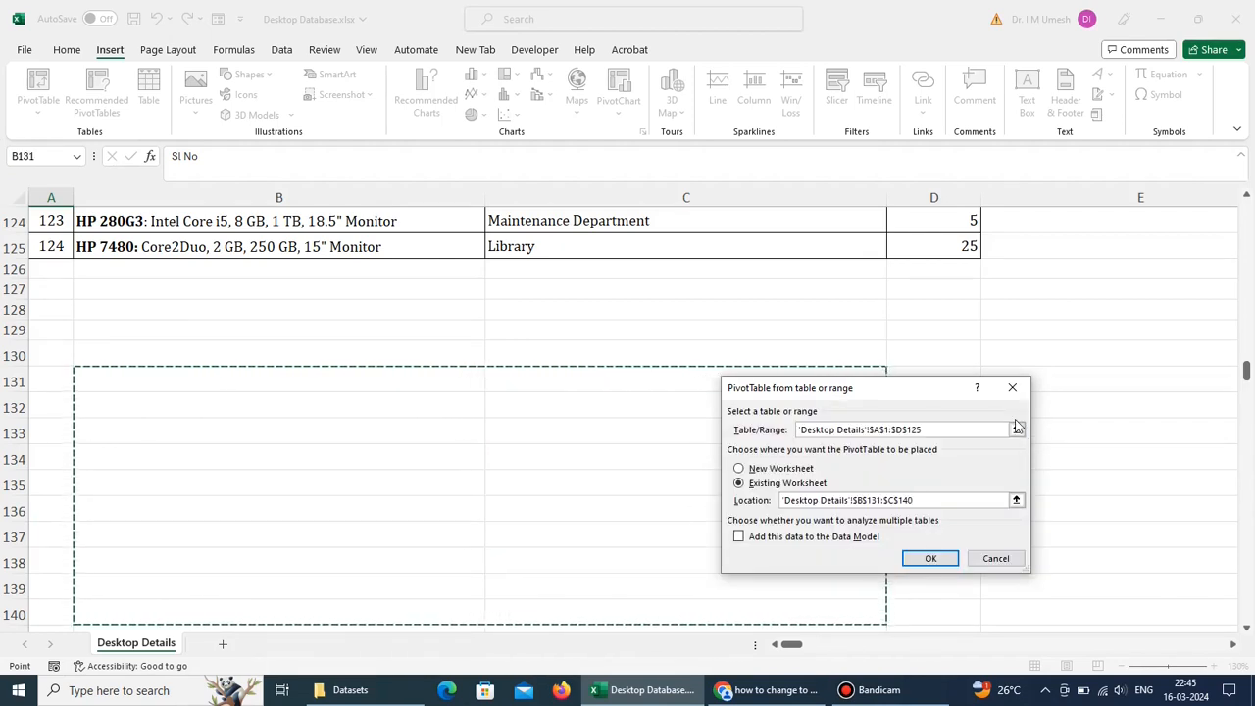
click(947, 561)
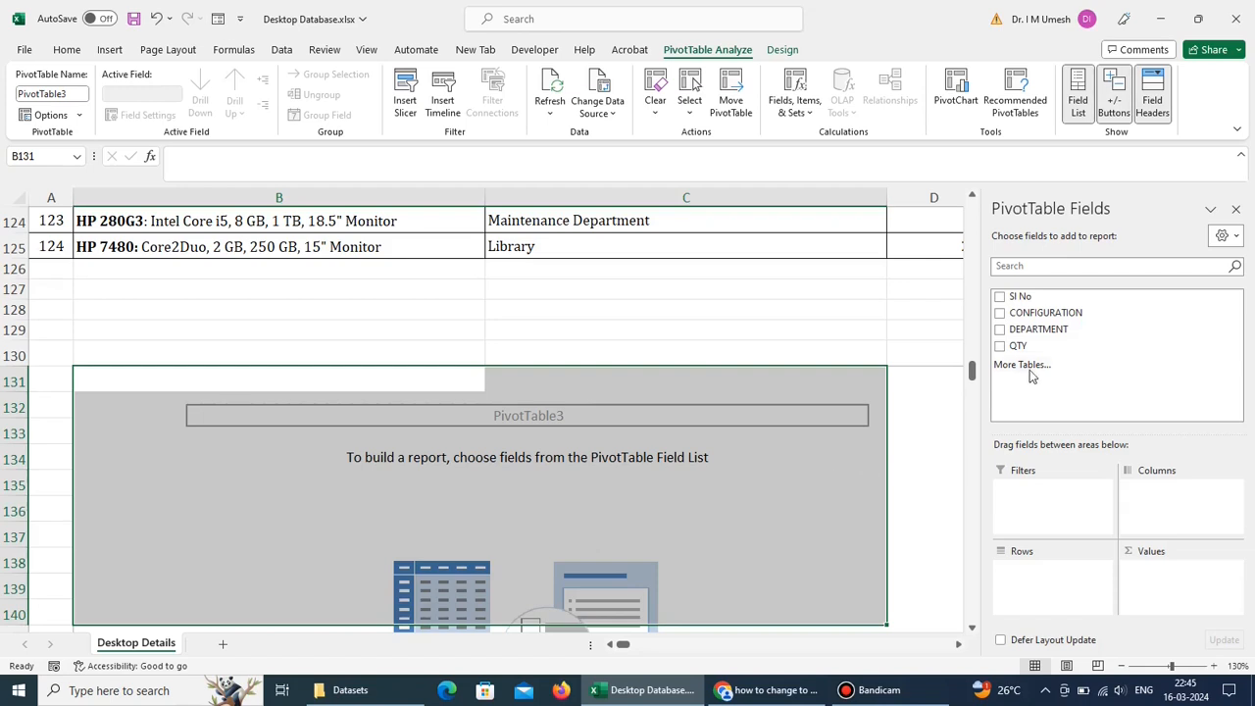
Step: Add DEPARTMENT to the PivotTable rows and QTY to its values as a sum
drag(1048, 333, 1055, 575)
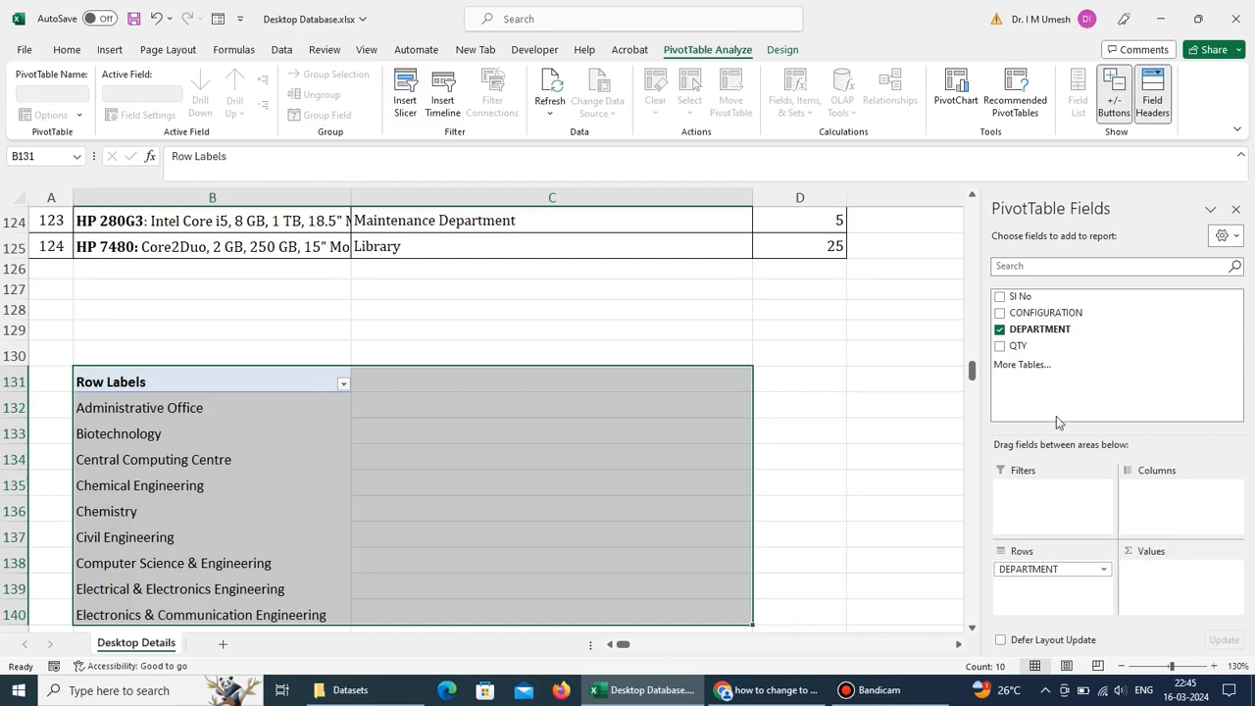
drag(1020, 348, 1172, 586)
scroll(527, 474, down, 3)
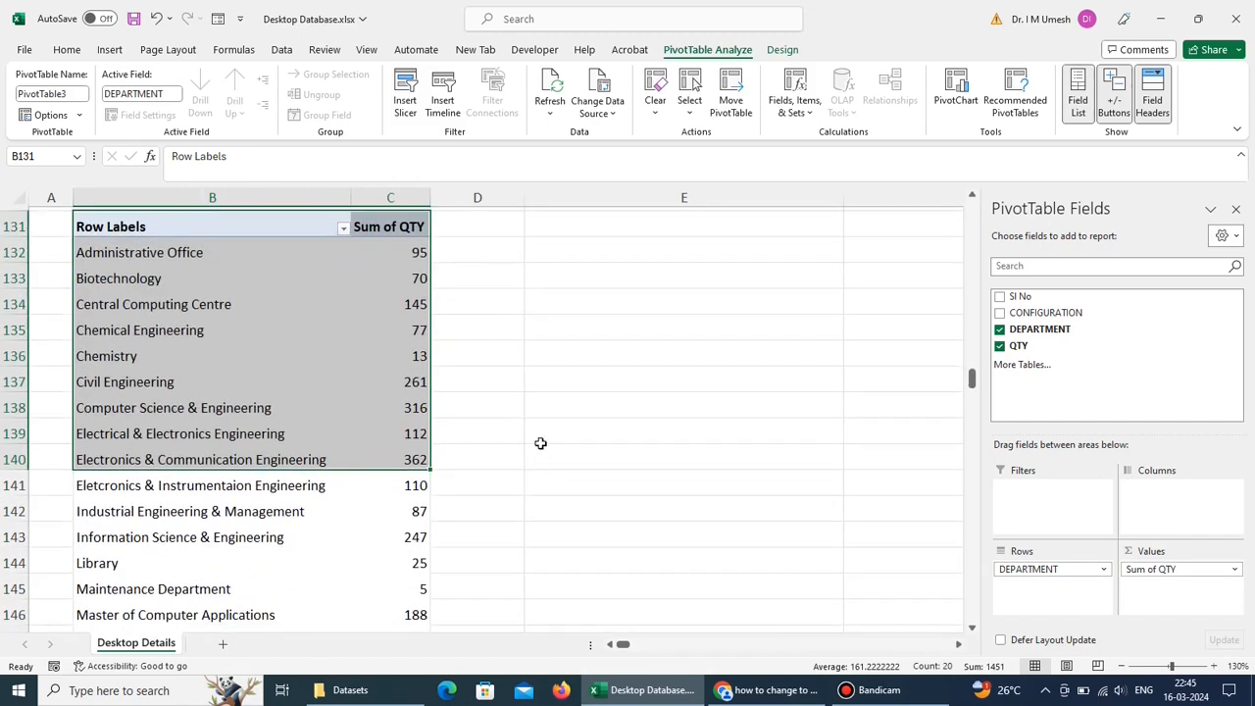
Step: Review the summed quantity for each department in the PivotTable, down to the grand total
click(542, 435)
scroll(385, 424, up, 1)
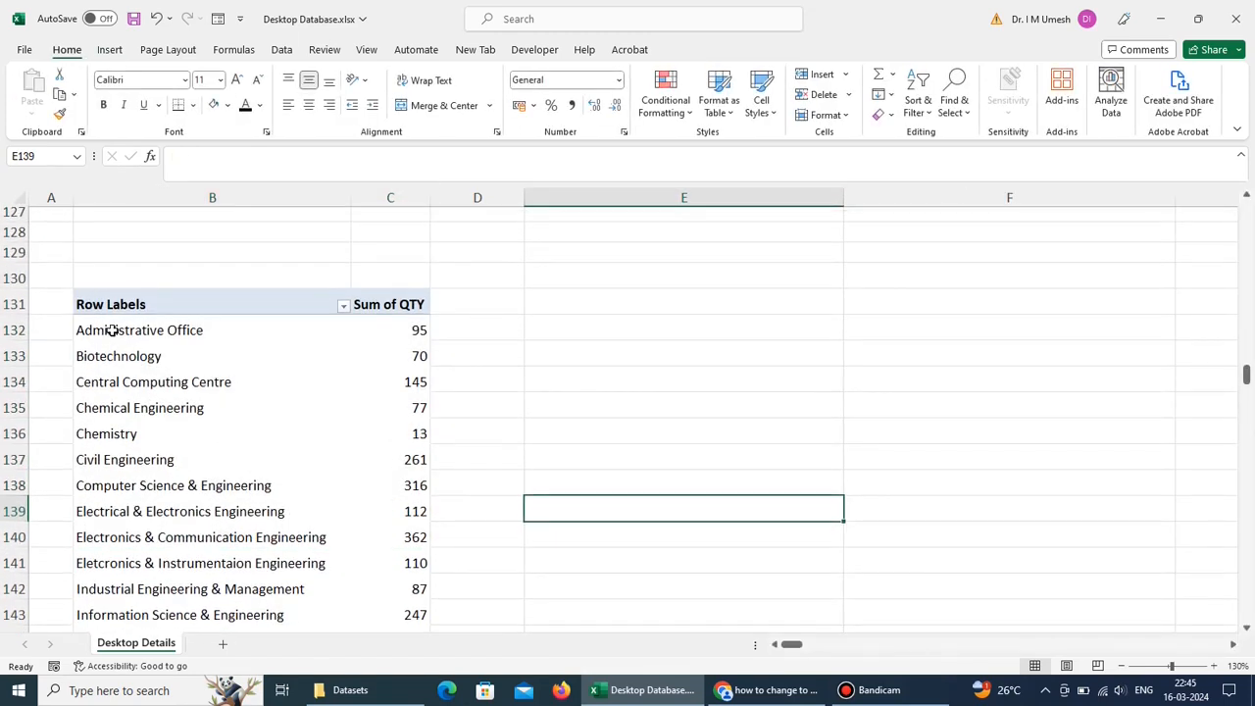
click(113, 330)
click(420, 332)
click(189, 384)
click(189, 408)
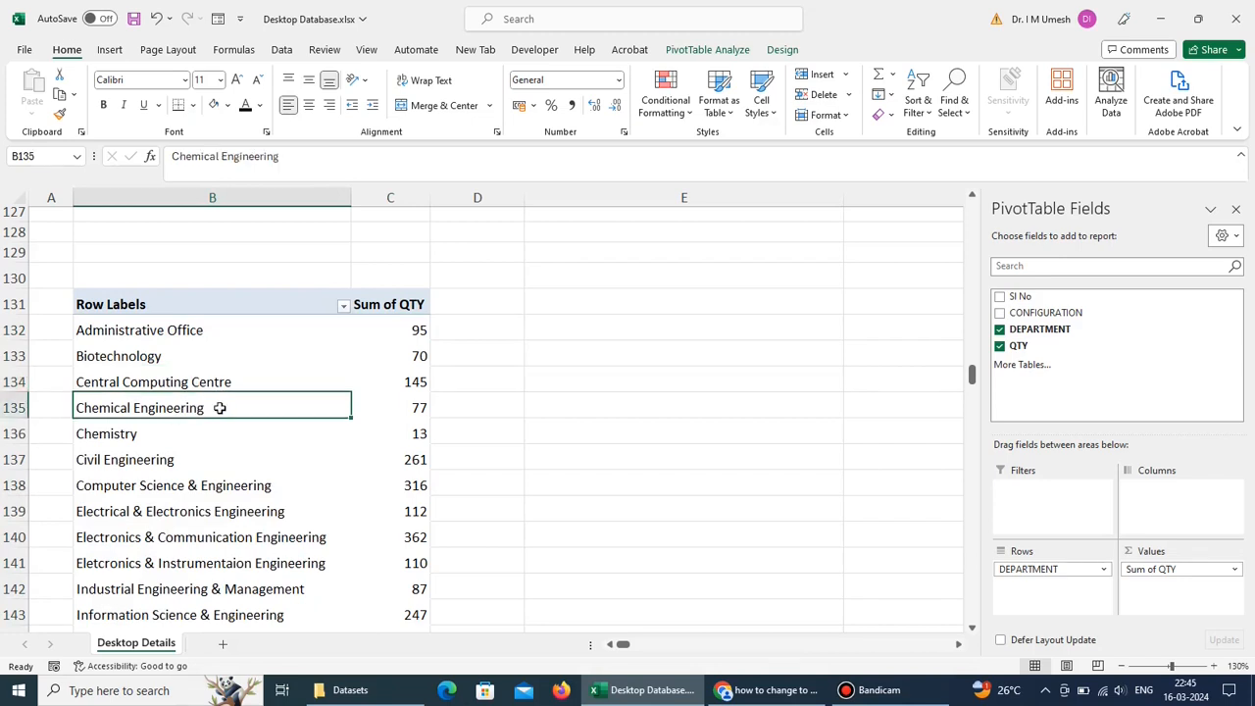
click(397, 402)
click(189, 439)
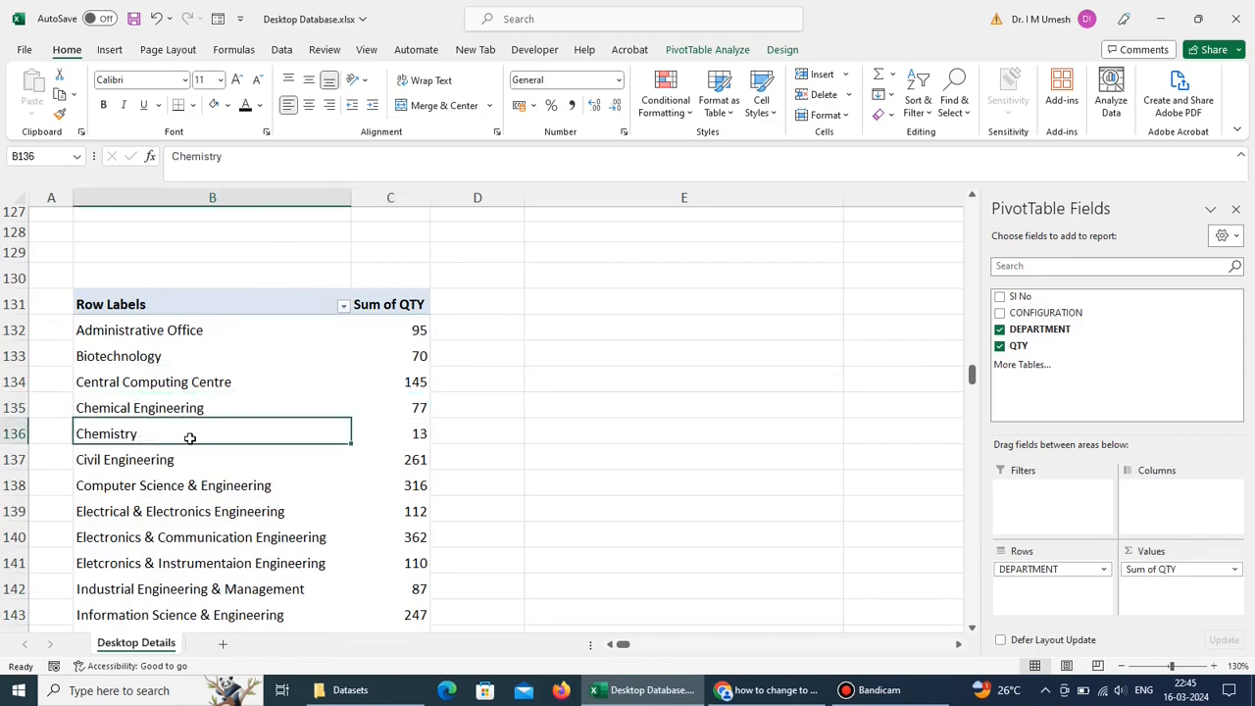
click(430, 439)
scroll(468, 528, down, 5)
scroll(471, 530, up, 2)
scroll(471, 530, up, 1)
scroll(474, 531, down, 1)
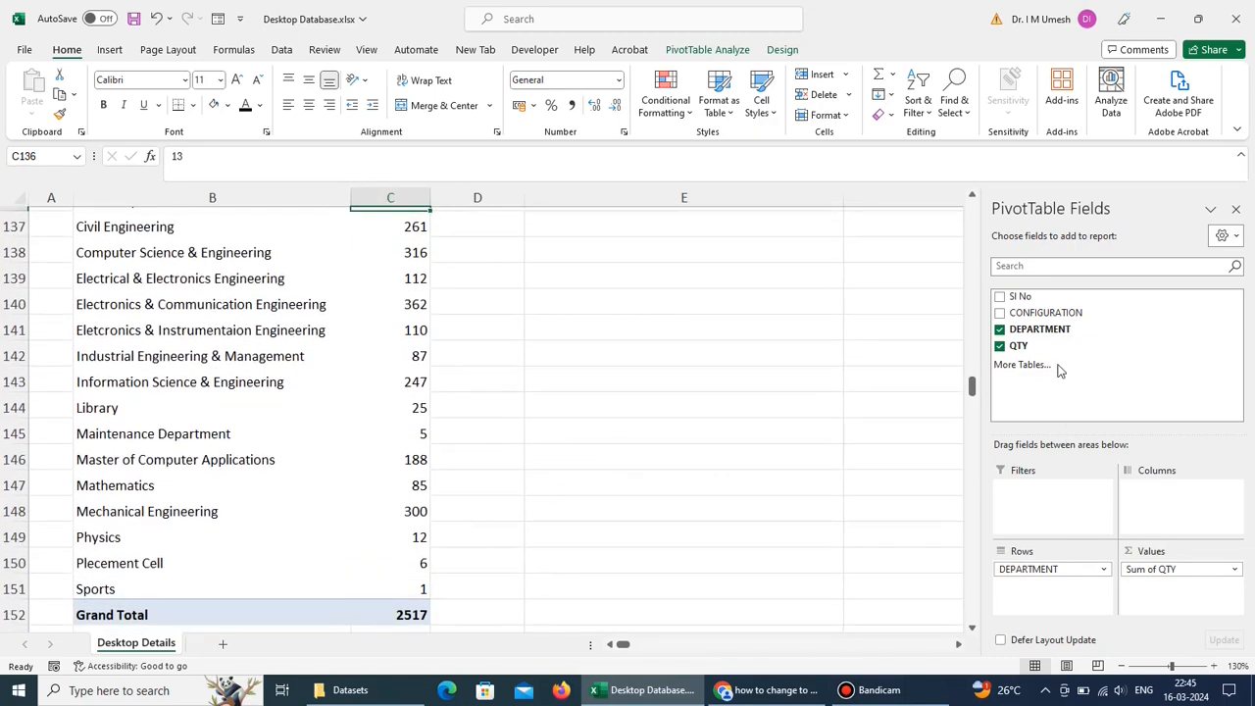
scroll(415, 369, up, 4)
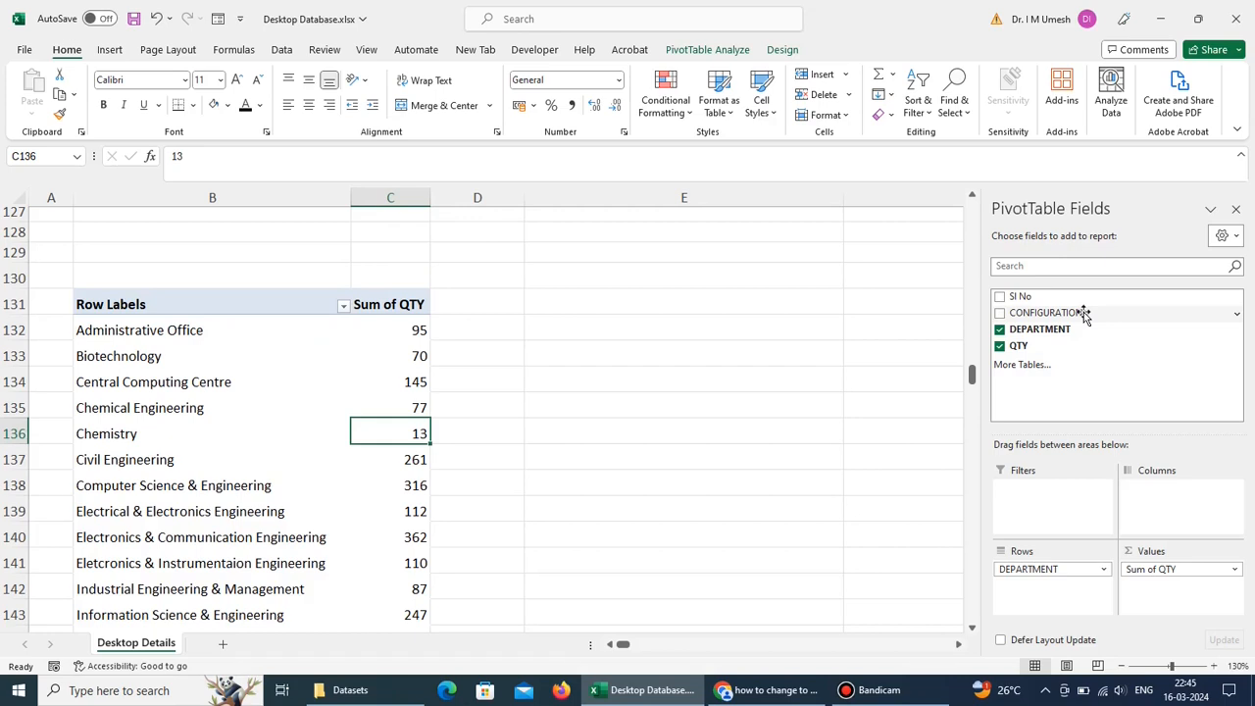
Step: Add CONFIGURATION to the PivotTable rows beneath DEPARTMENT and review the quantities per configuration within each department
drag(1085, 314, 1074, 585)
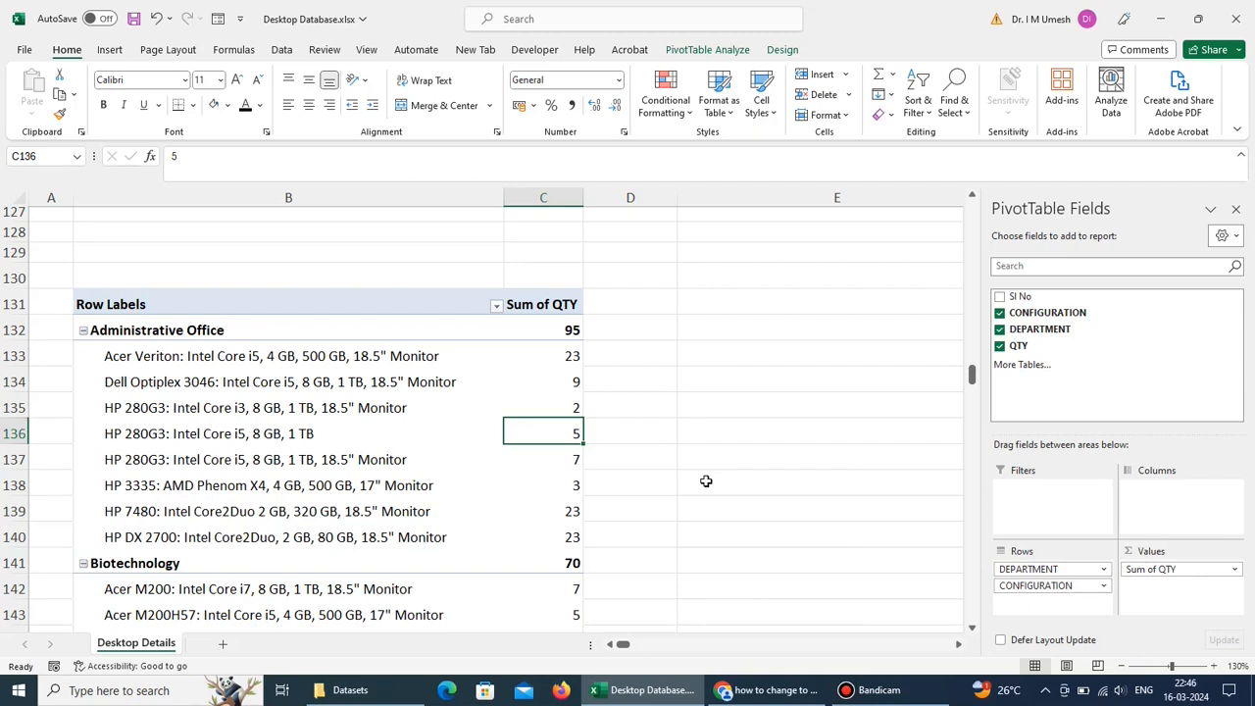
scroll(706, 481, down, 3)
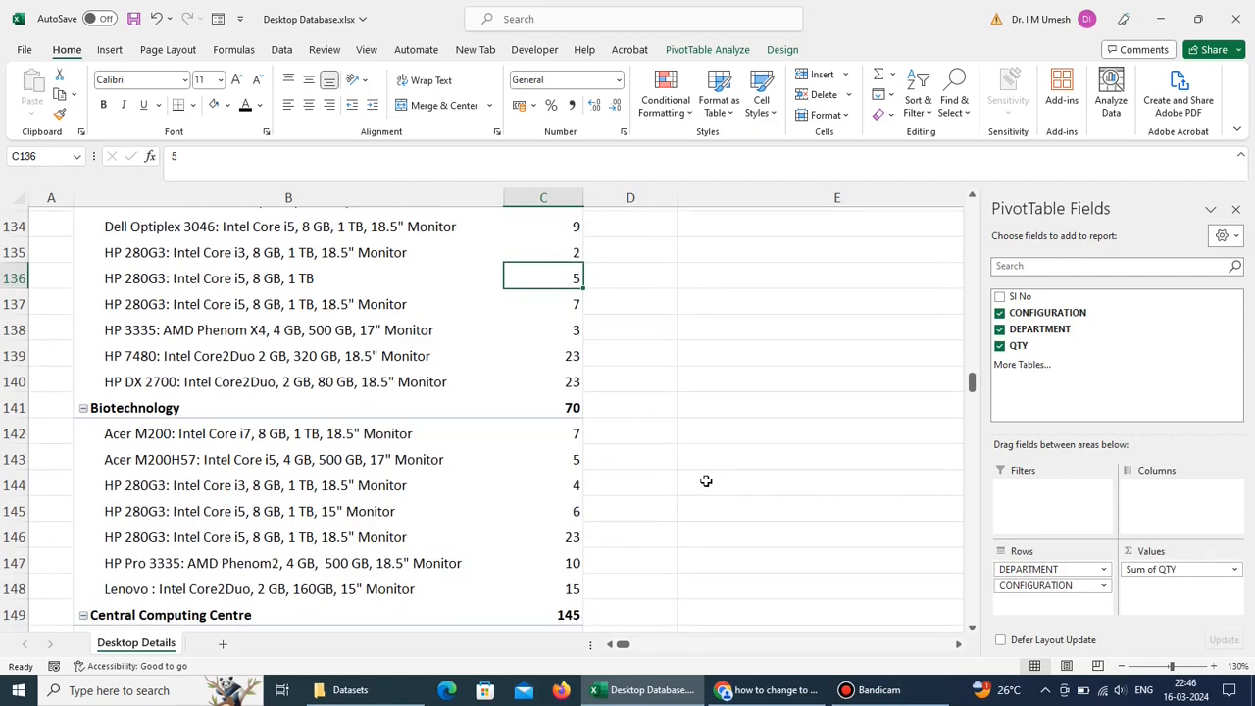
scroll(706, 480, down, 3)
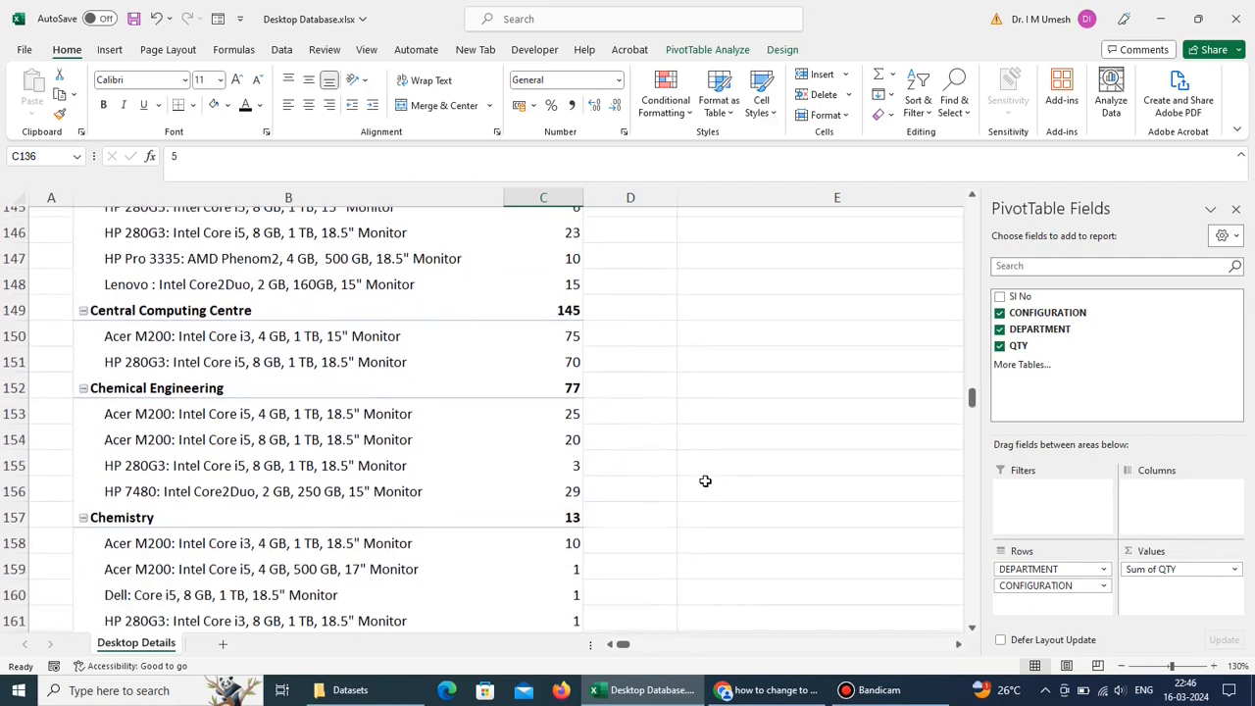
scroll(705, 480, down, 5)
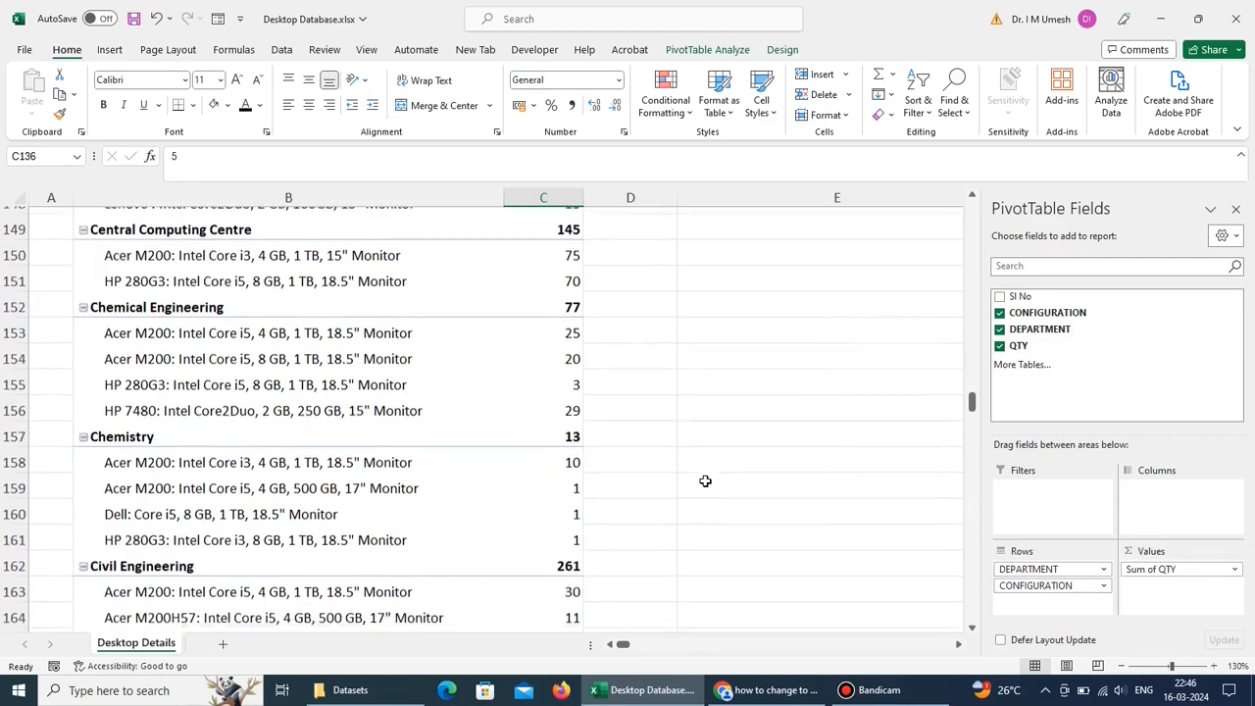
Step: Remove DEPARTMENT from the PivotTable and review the summed quantity for each configuration
scroll(705, 488, down, 1)
scroll(705, 487, up, 5)
scroll(705, 488, up, 1)
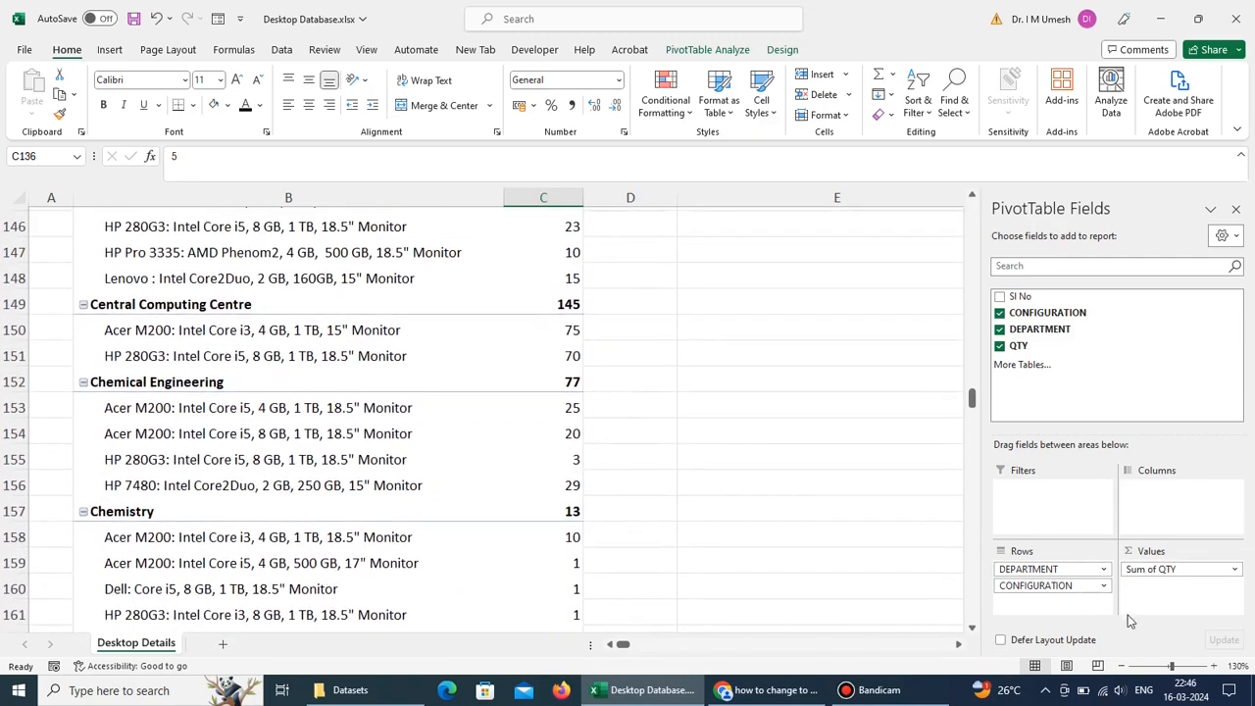
click(1001, 331)
scroll(743, 479, up, 6)
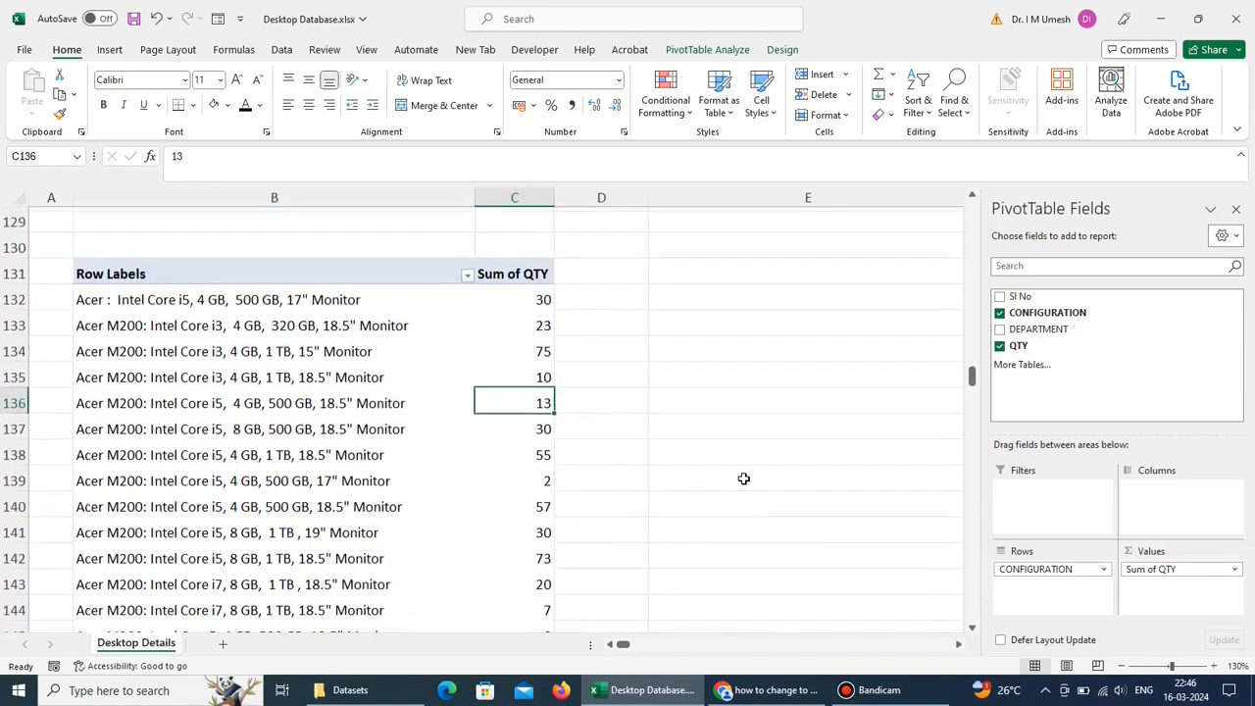
scroll(744, 479, down, 4)
scroll(743, 479, down, 2)
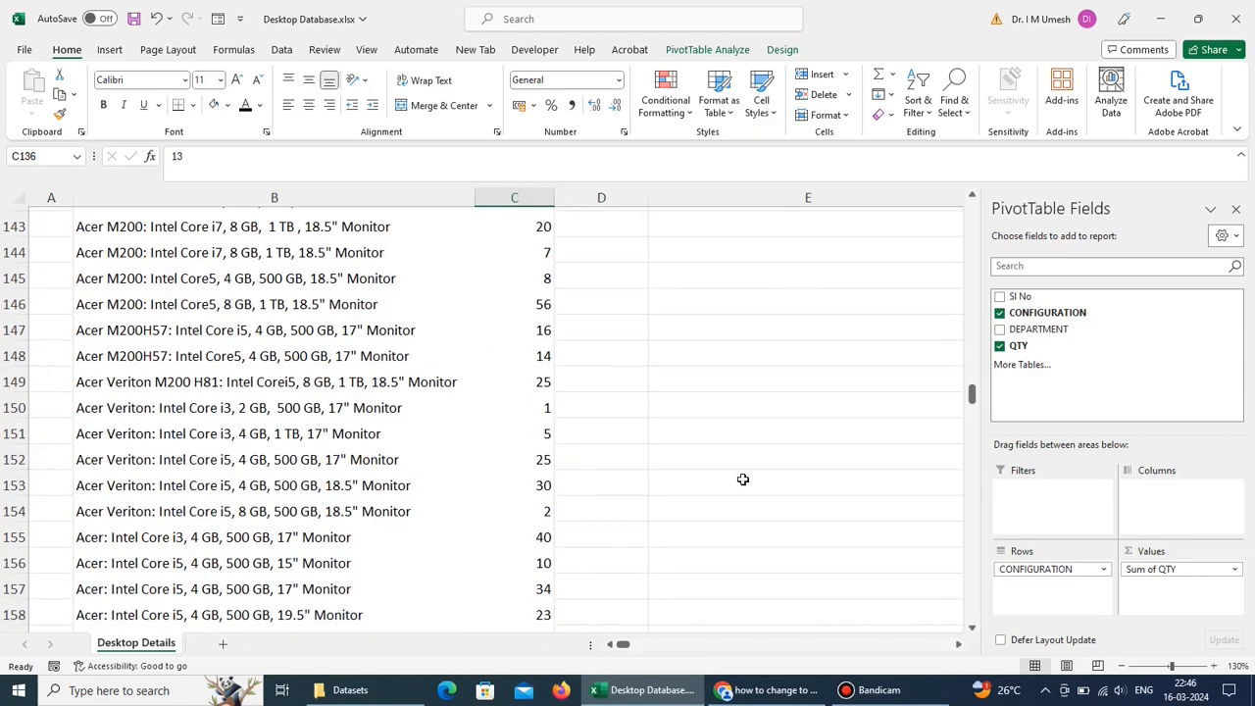
scroll(744, 479, up, 3)
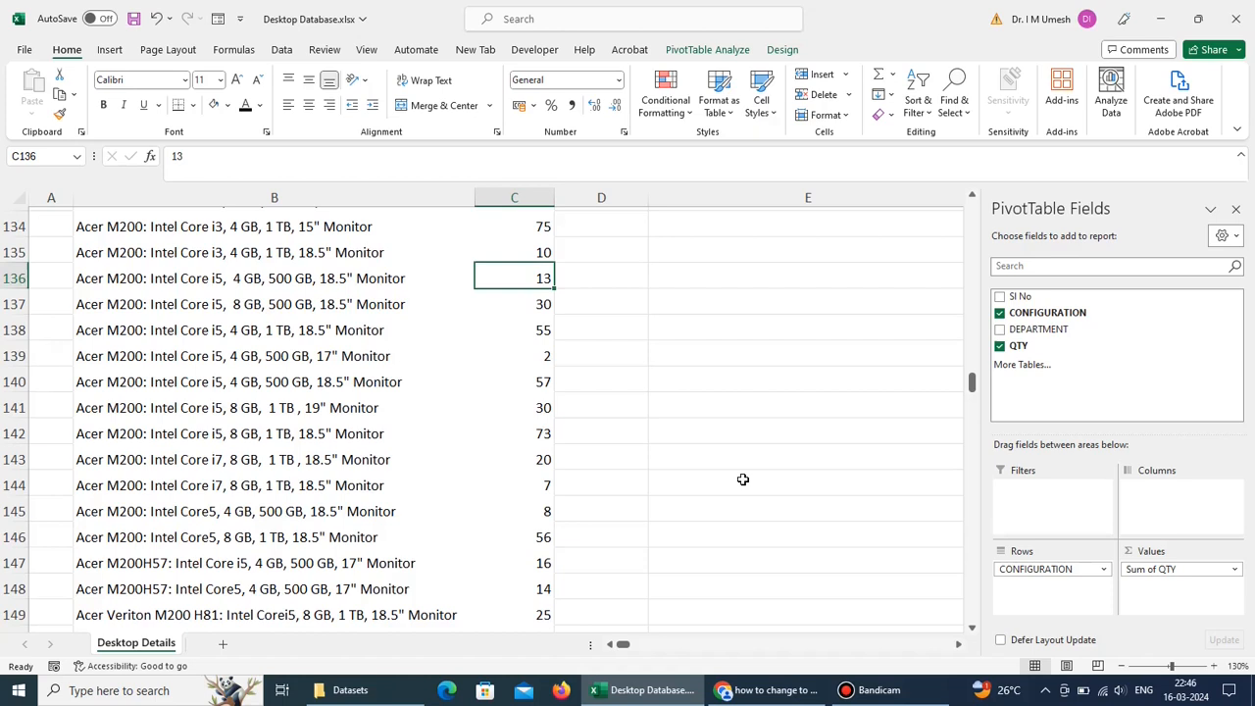
scroll(743, 479, up, 3)
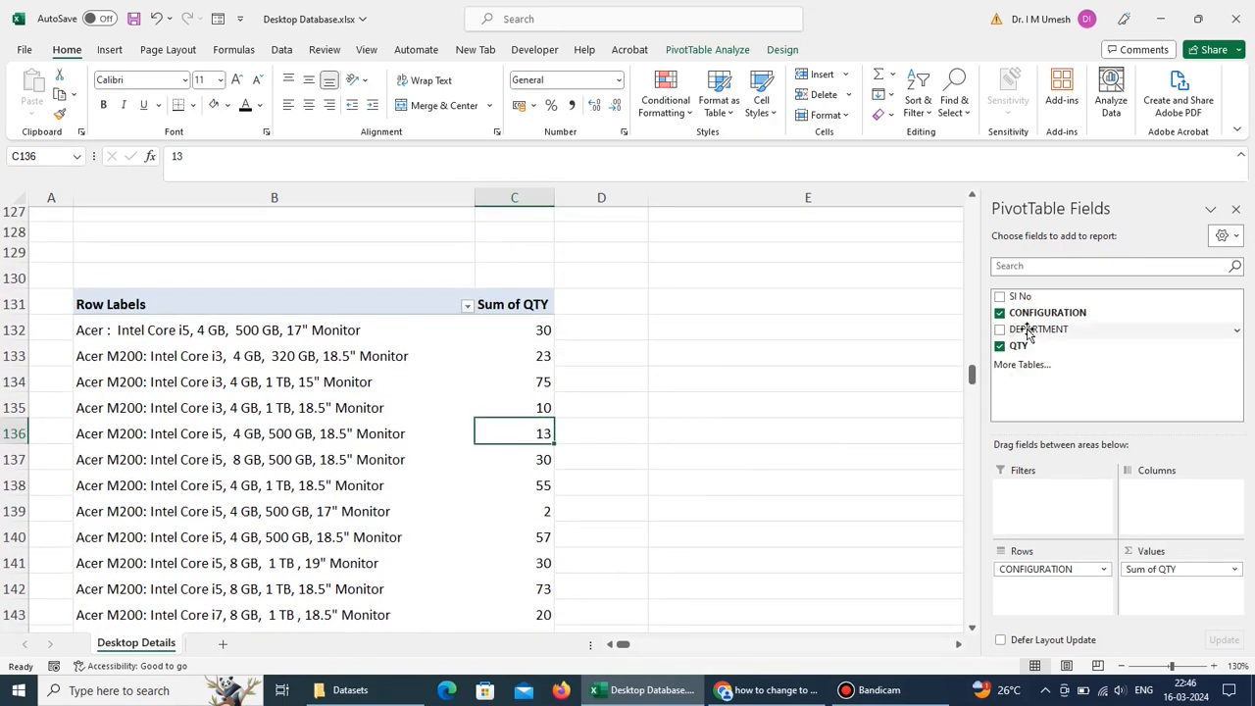
Step: Add DEPARTMENT as the PivotTable's report filter and filter it to Computer Science & Engineering
drag(1027, 333, 1035, 498)
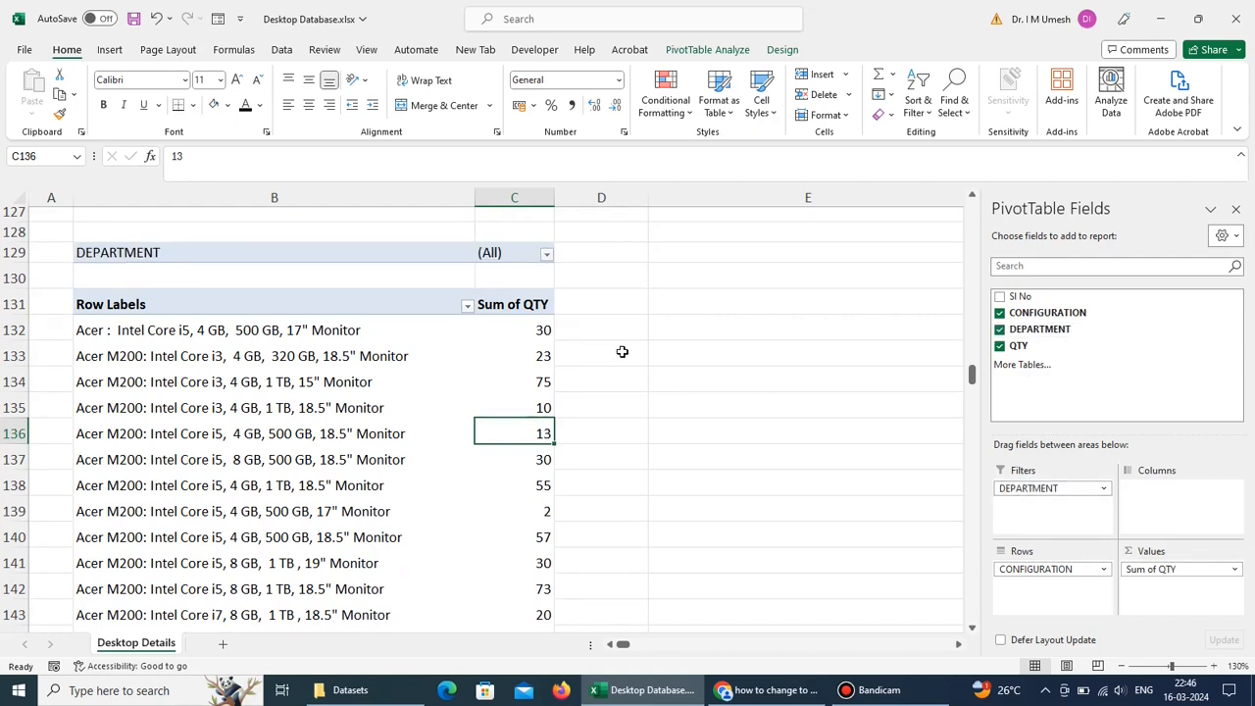
click(157, 252)
click(513, 254)
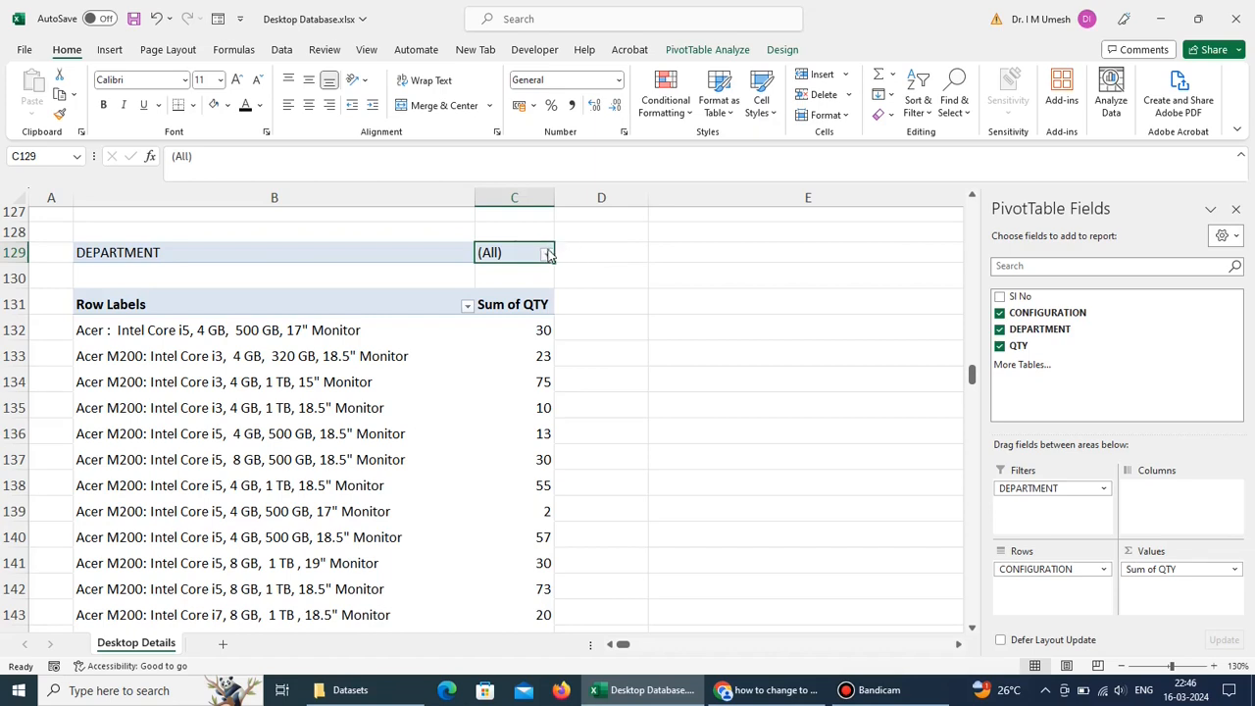
click(547, 254)
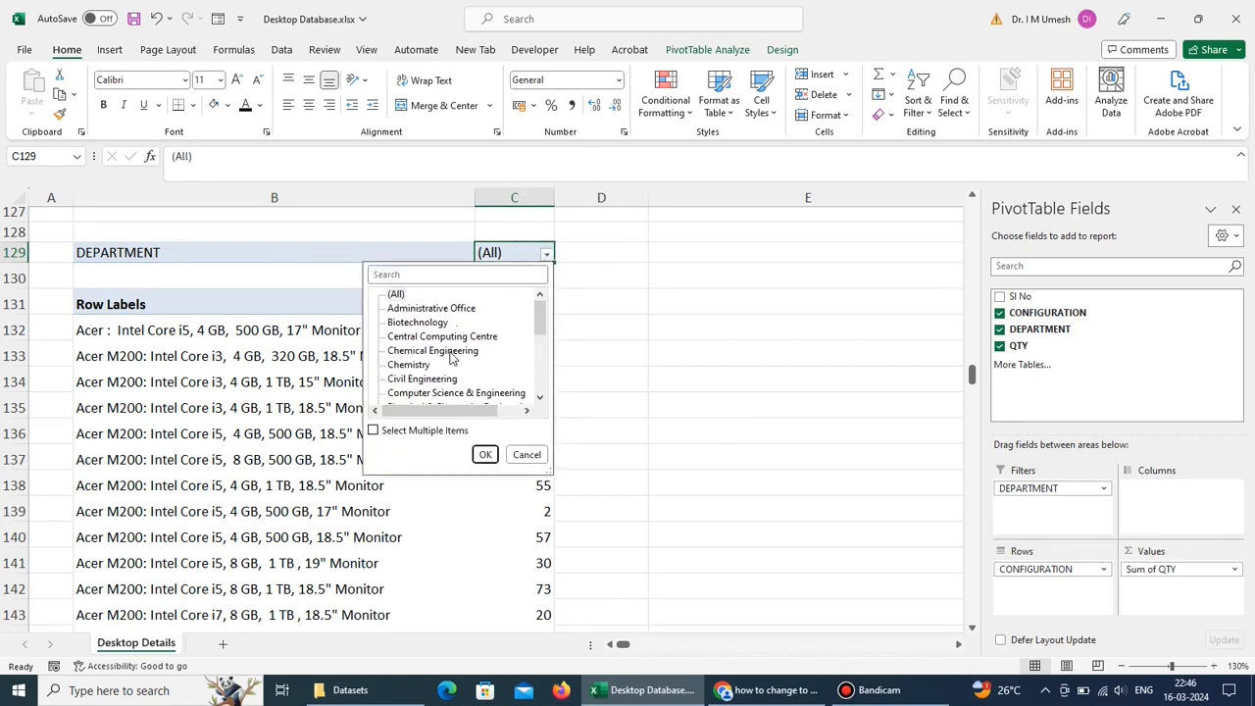
click(446, 393)
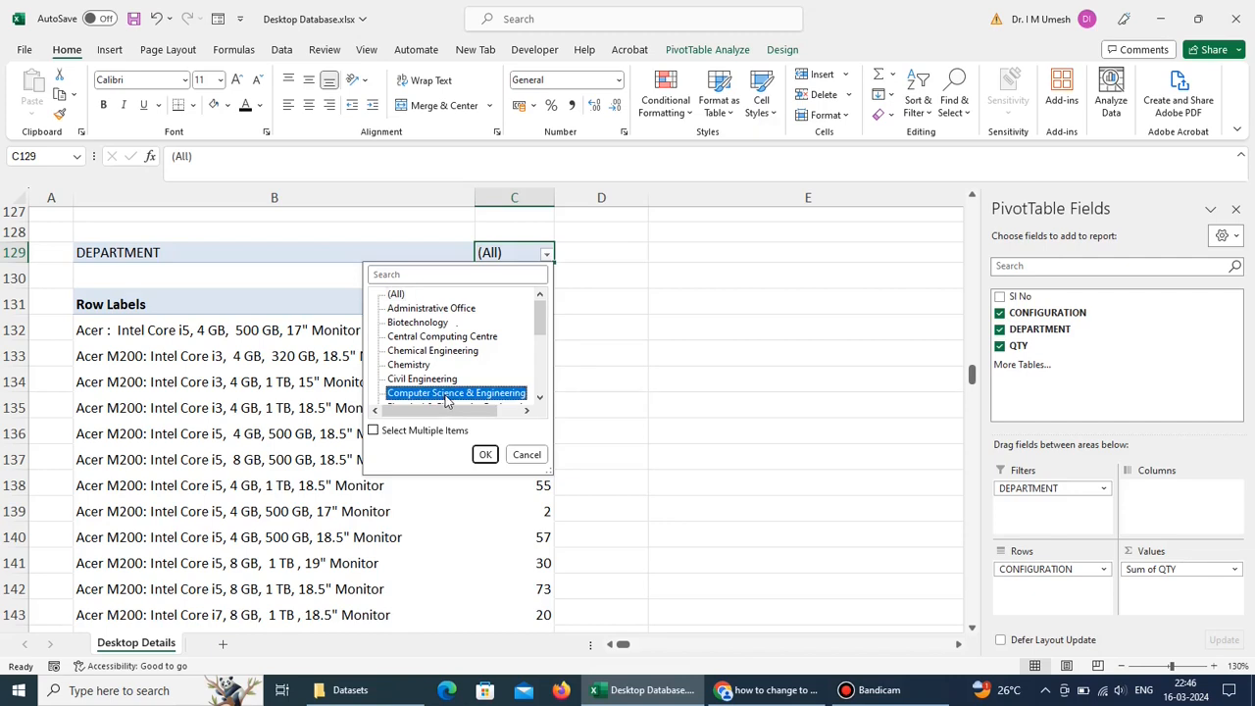
click(485, 456)
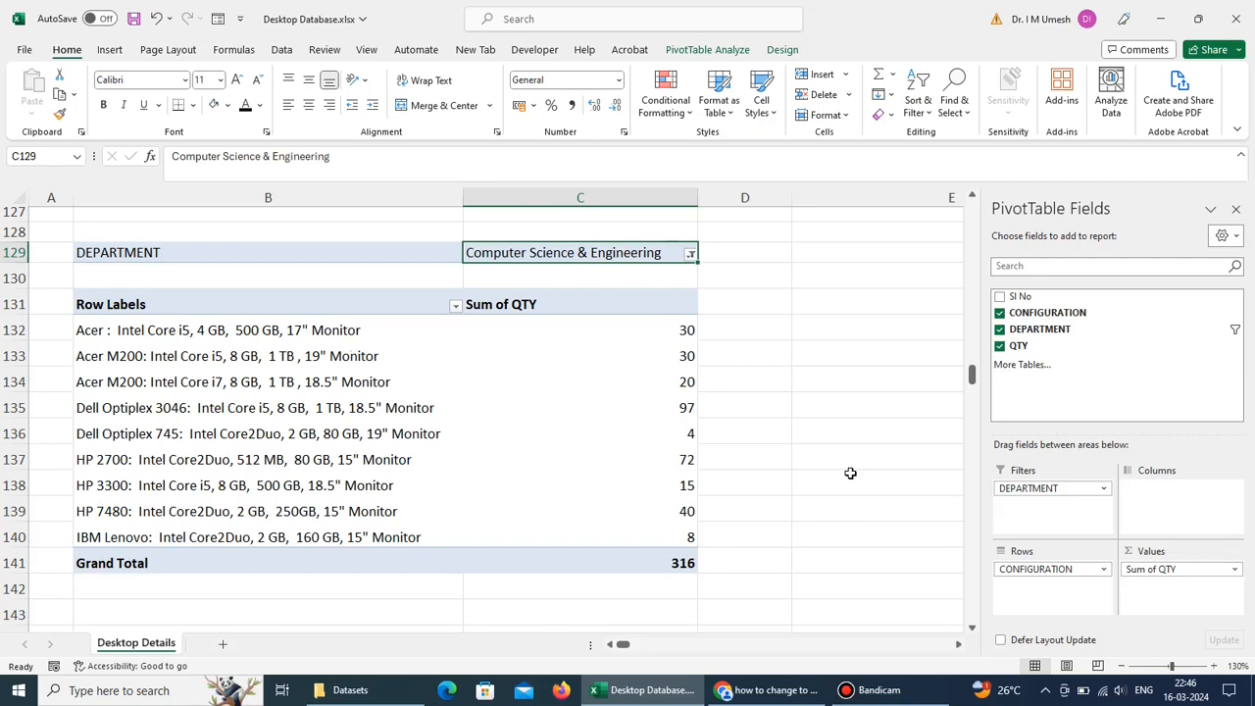
Step: Change the DEPARTMENT report filter to Electronics & Communication Engineering and review the configurations listed
click(691, 256)
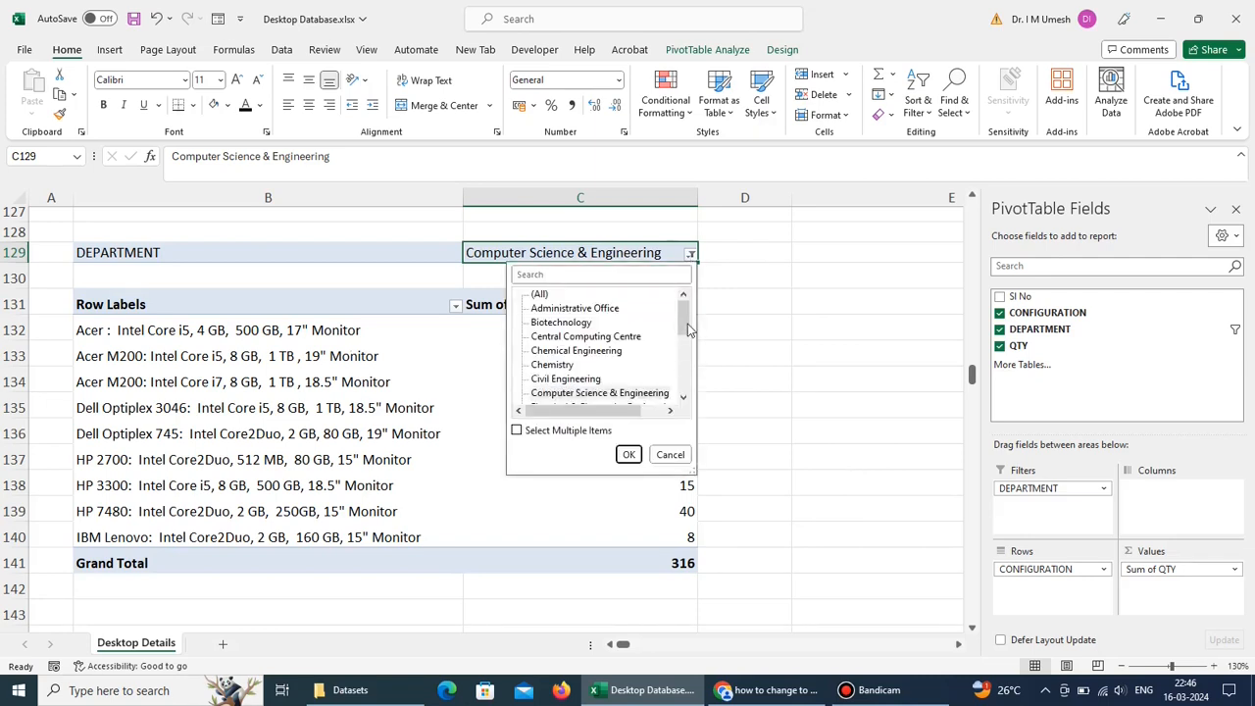
drag(686, 330, 644, 360)
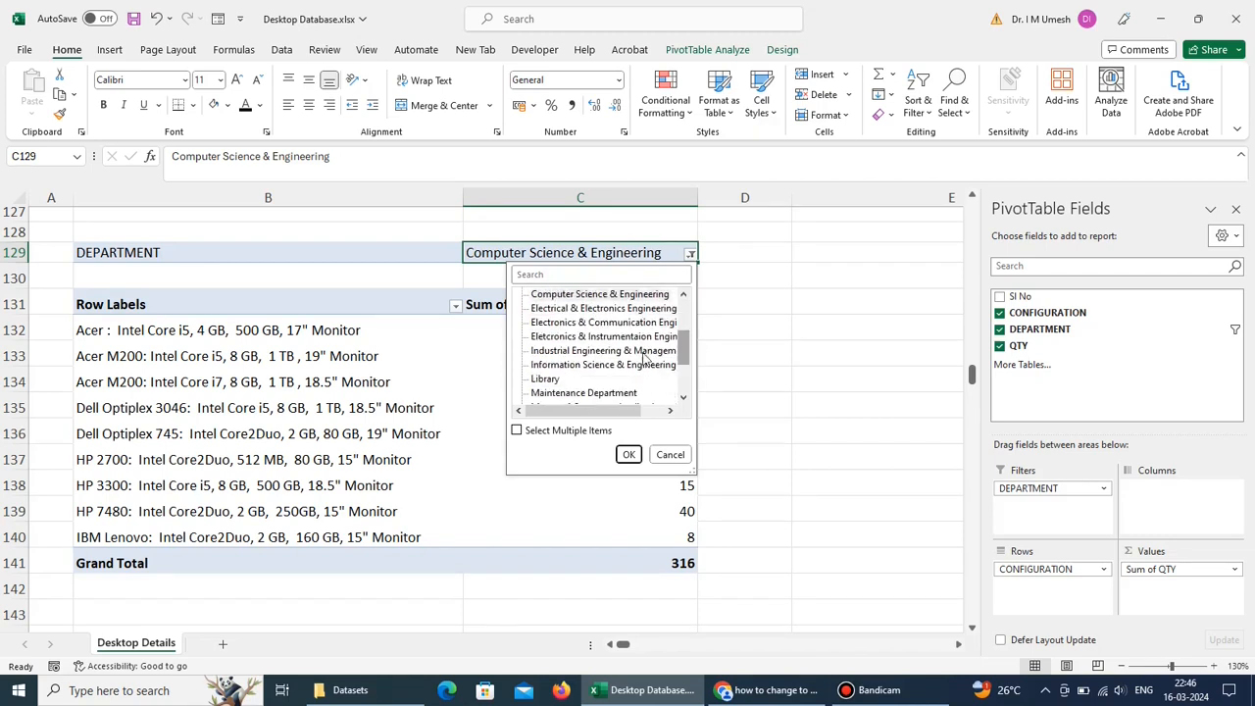
click(597, 326)
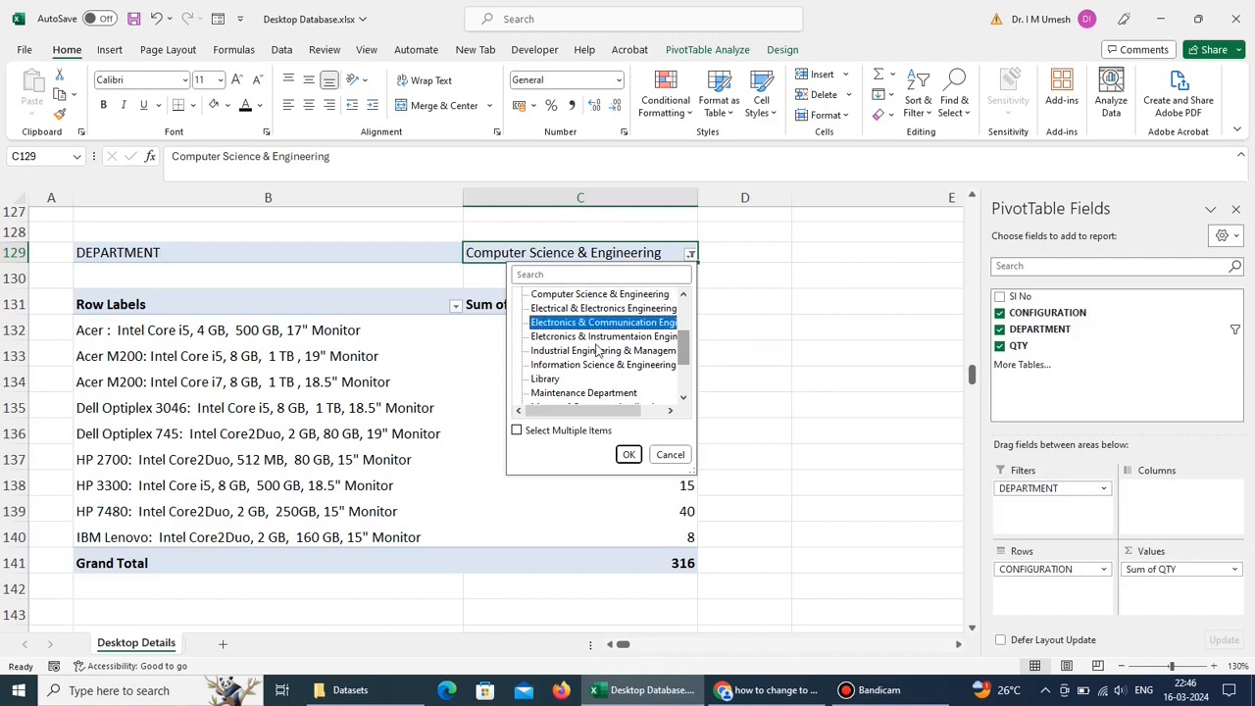
click(628, 455)
scroll(641, 437, down, 3)
scroll(641, 437, down, 1)
scroll(641, 437, up, 2)
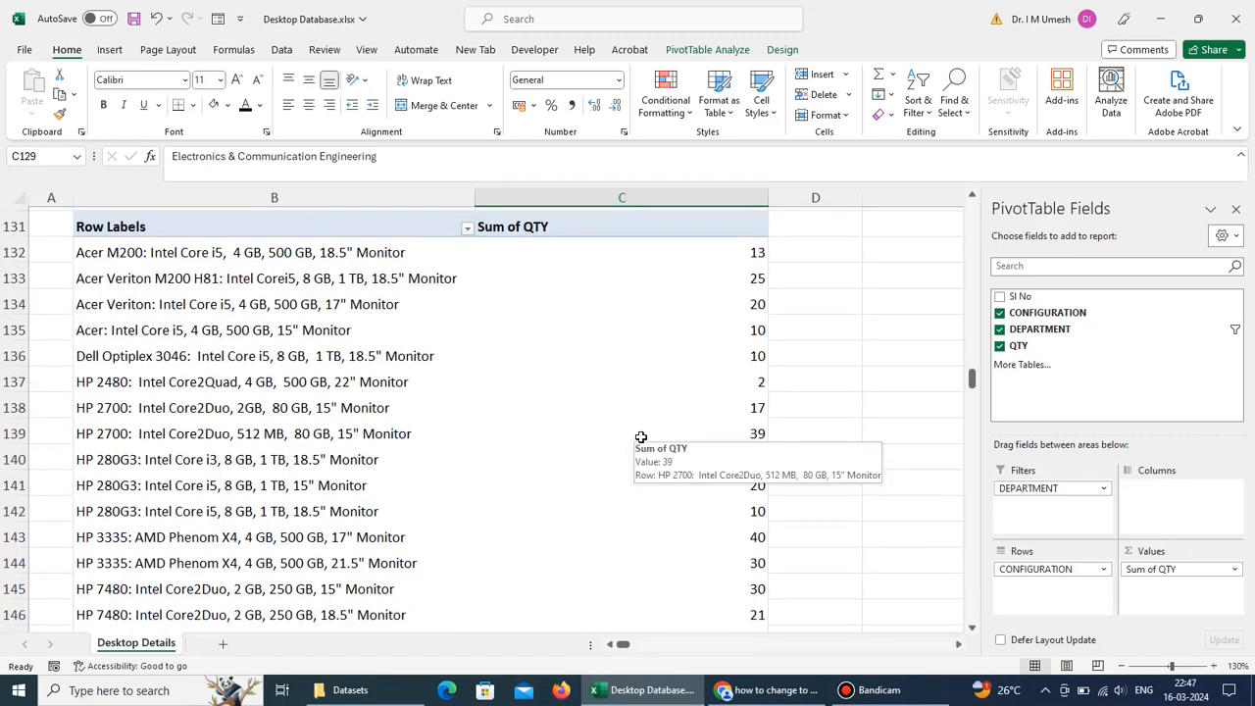
scroll(640, 438, up, 3)
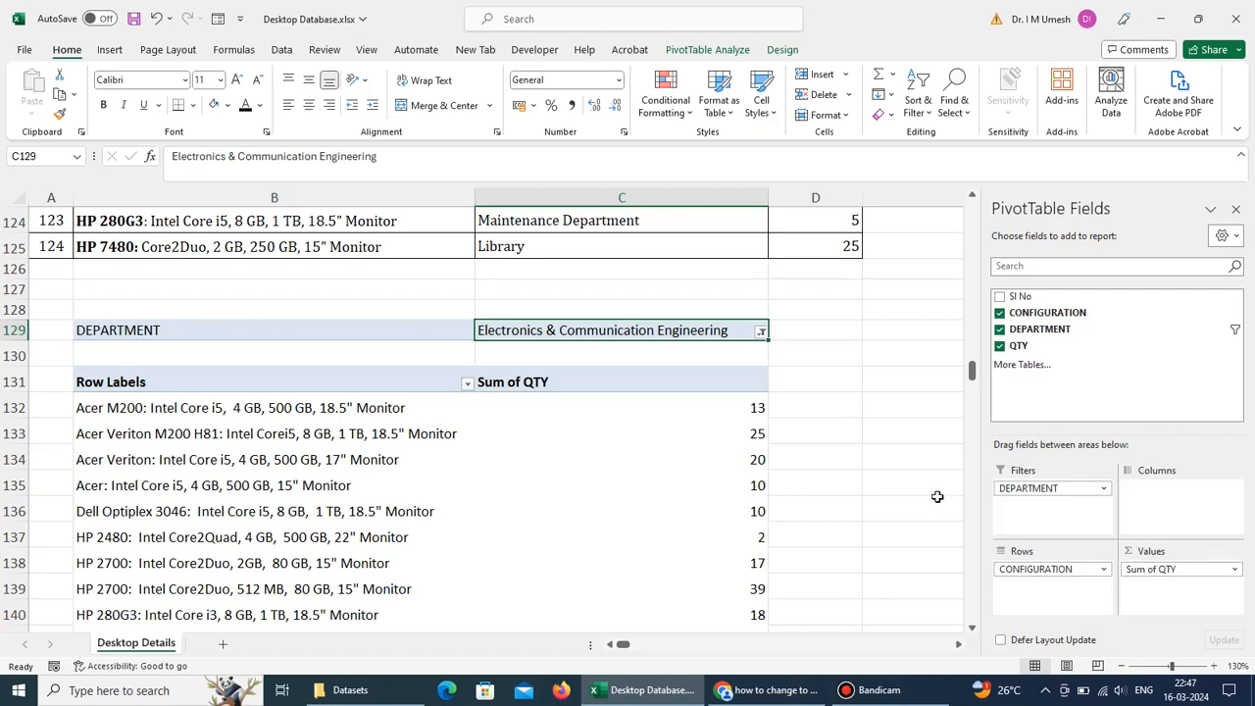
Step: Enable the Classic PivotTable layout in the PivotTable options and look over the rearranged report
right_click(537, 453)
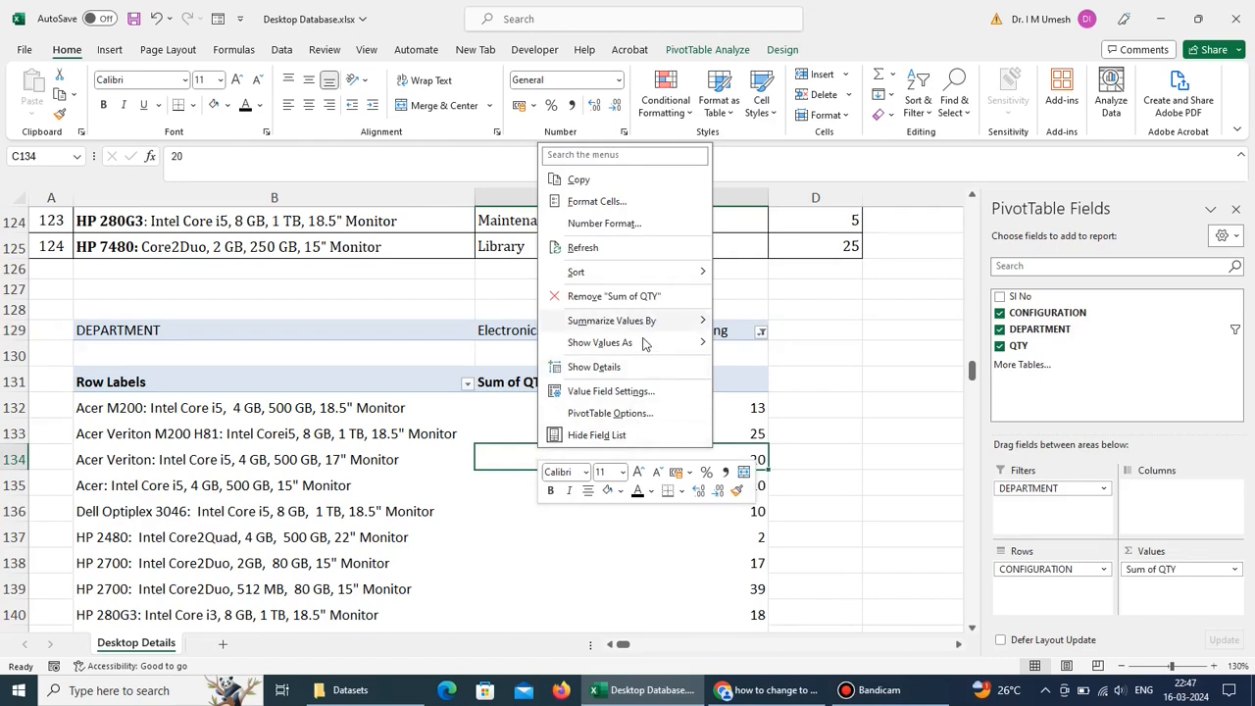
click(636, 412)
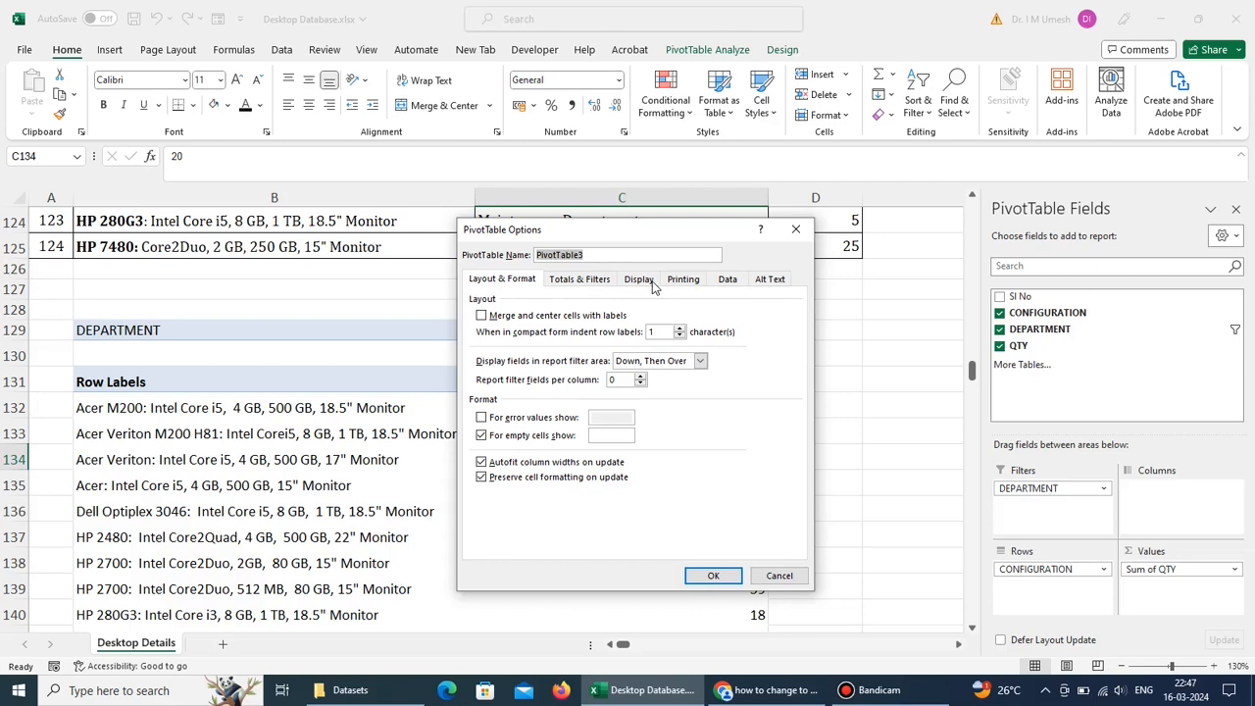
click(639, 280)
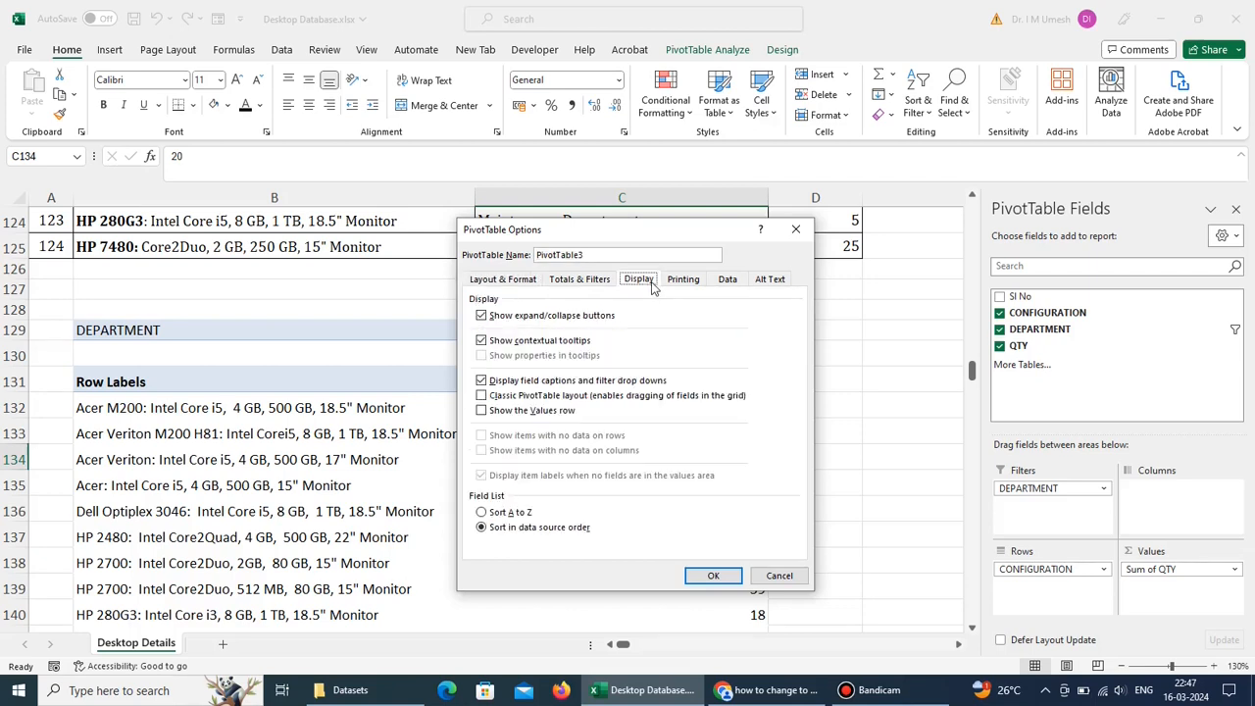
click(482, 396)
click(715, 576)
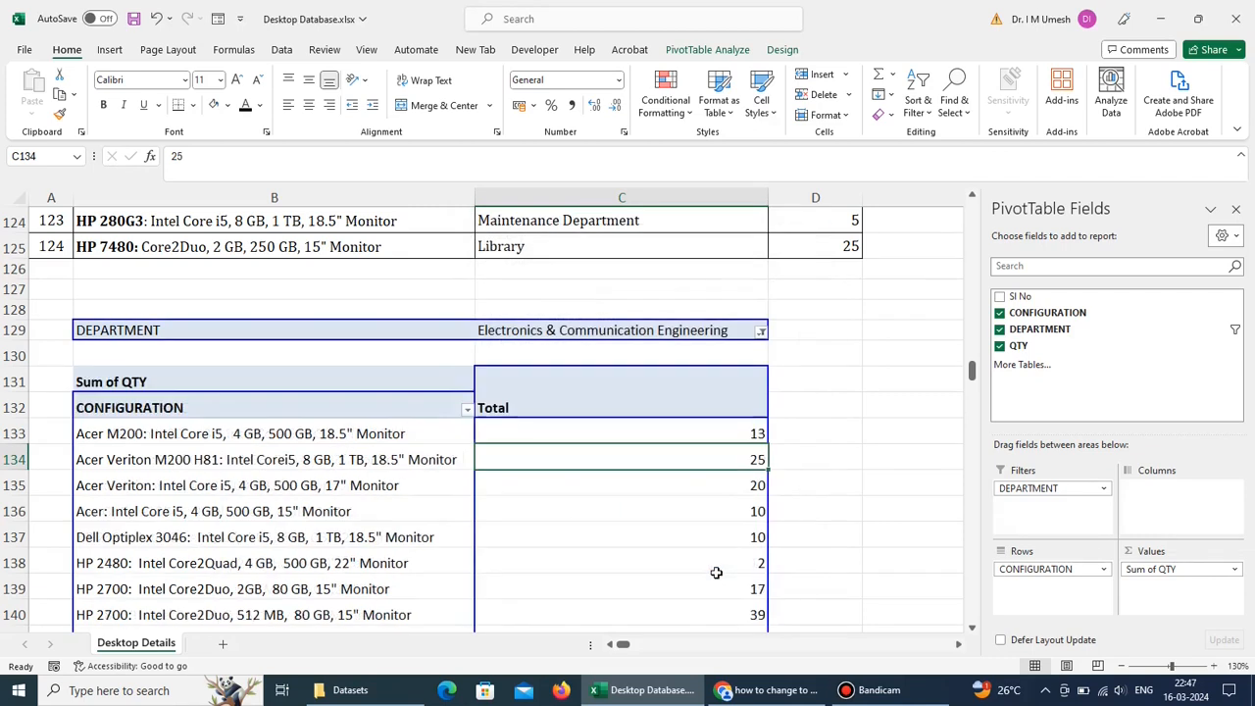
scroll(622, 520, down, 1)
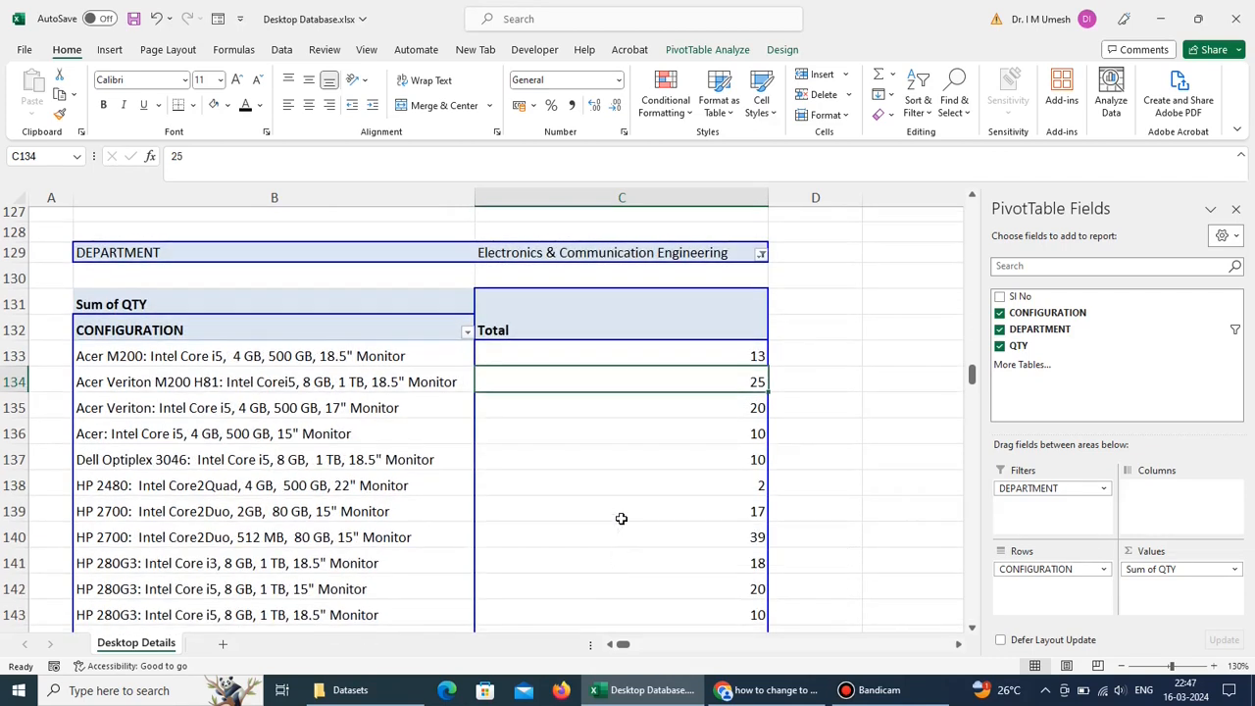
scroll(621, 519, down, 1)
scroll(622, 518, up, 1)
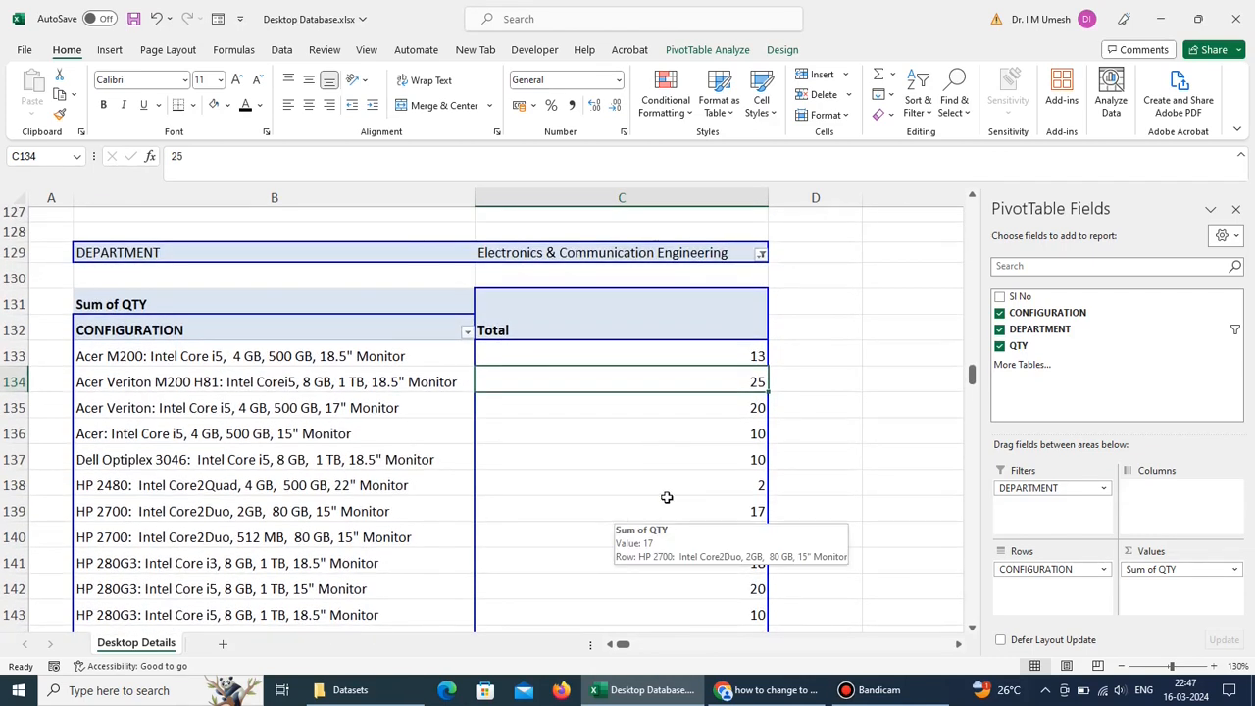
scroll(871, 465, down, 2)
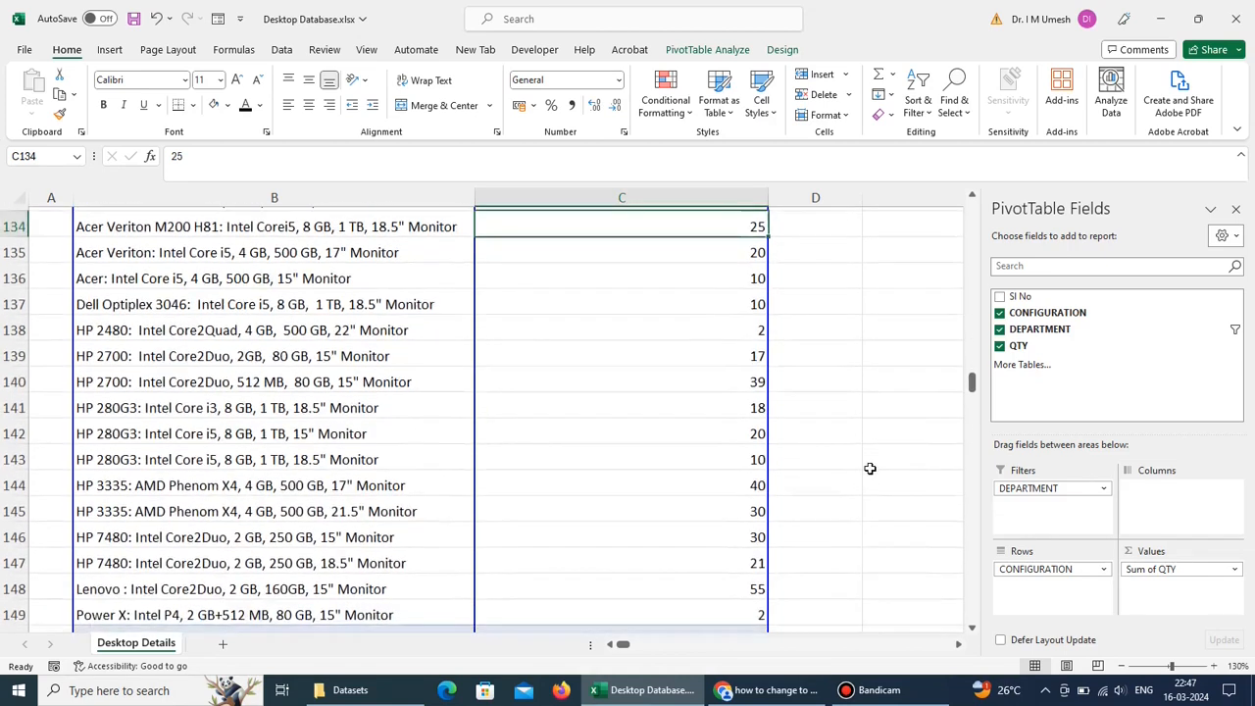
scroll(870, 469, up, 2)
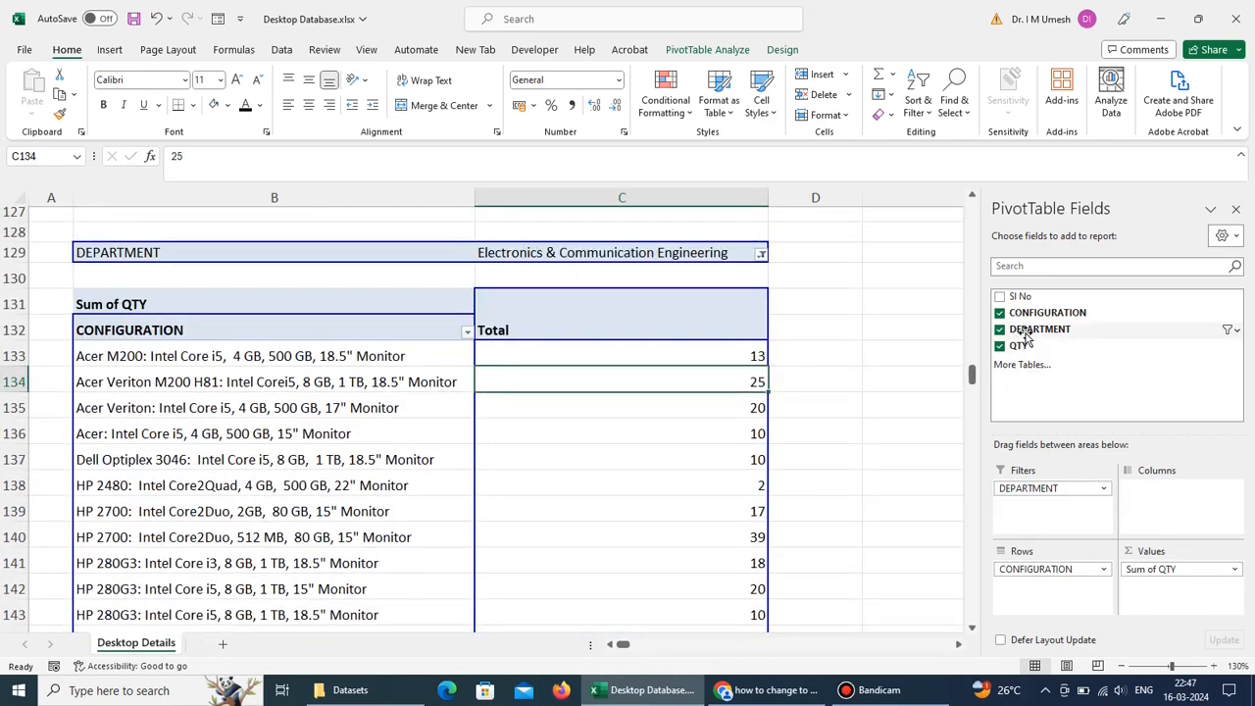
Step: Move DEPARTMENT from the report filter to the row area ahead of CONFIGURATION, and review the quantities and subtotals per department
drag(1029, 334, 467, 382)
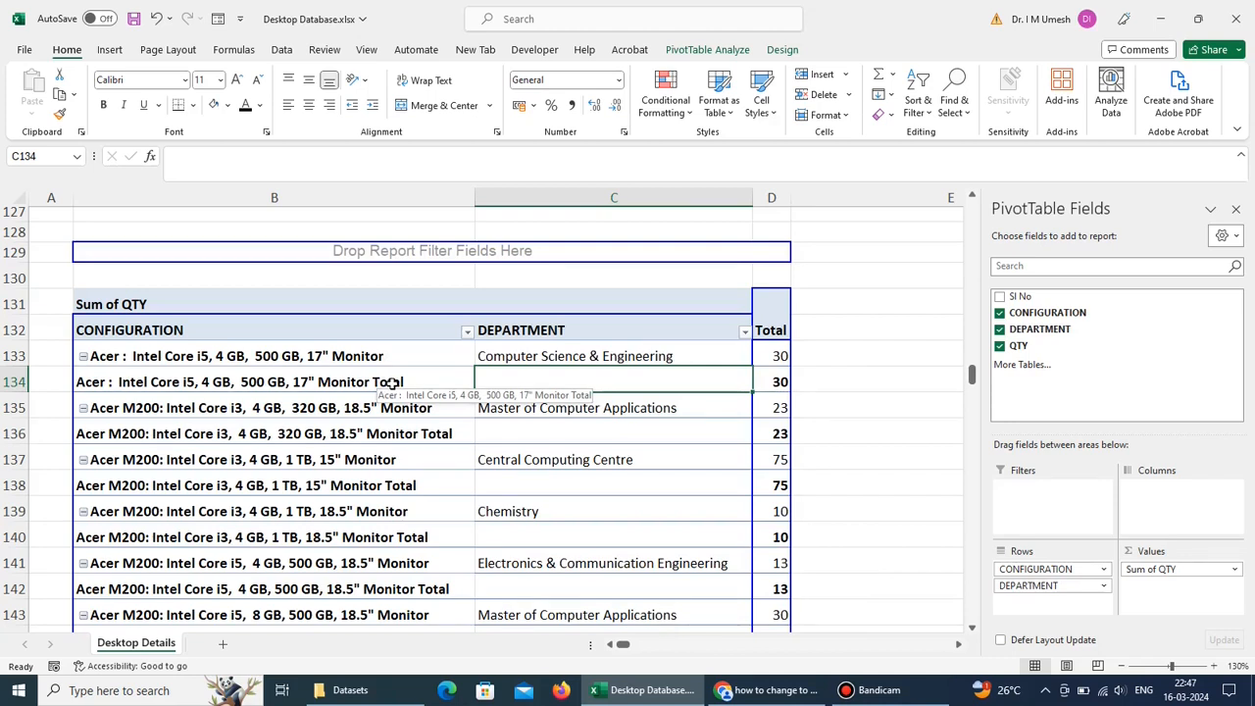
drag(583, 328, 314, 328)
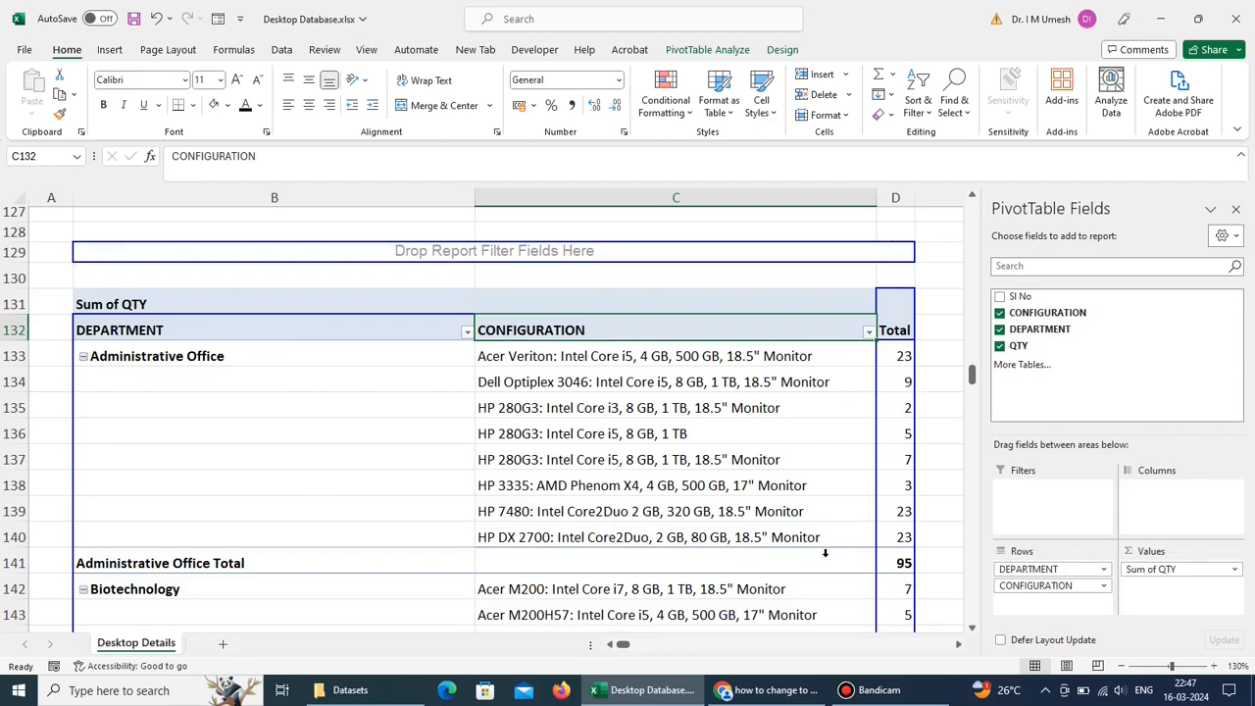
scroll(825, 552, down, 6)
scroll(824, 552, down, 5)
scroll(825, 552, down, 4)
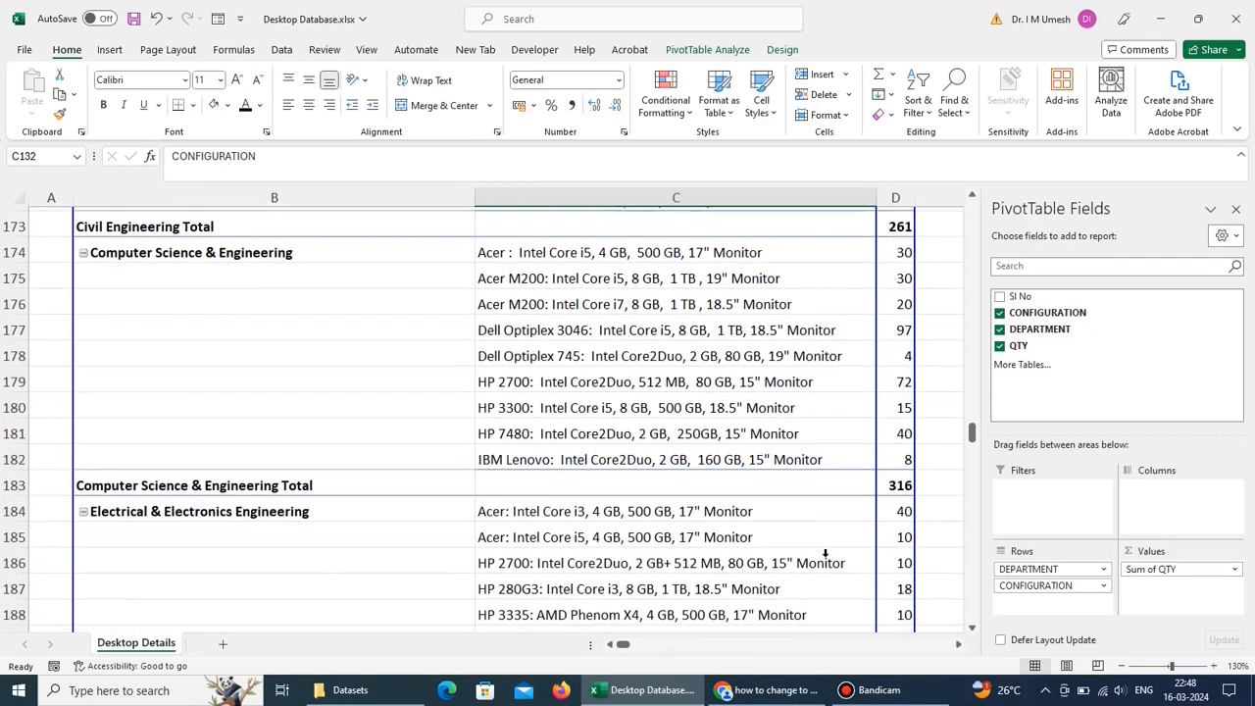
scroll(825, 555, down, 1)
scroll(824, 552, up, 5)
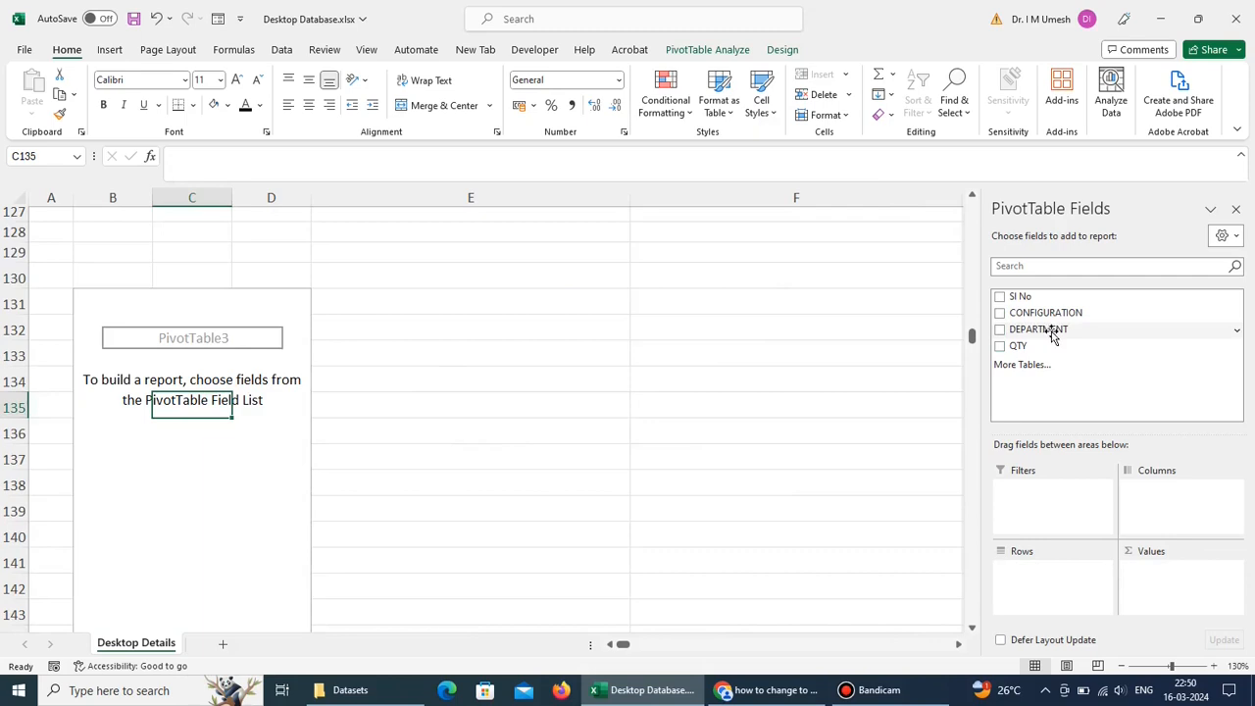
Step: In the emptied PivotTable, add DEPARTMENT to the rows and QTY to the values, and check Central Computing Centre's sum
drag(1053, 331, 1046, 583)
drag(1029, 346, 1159, 572)
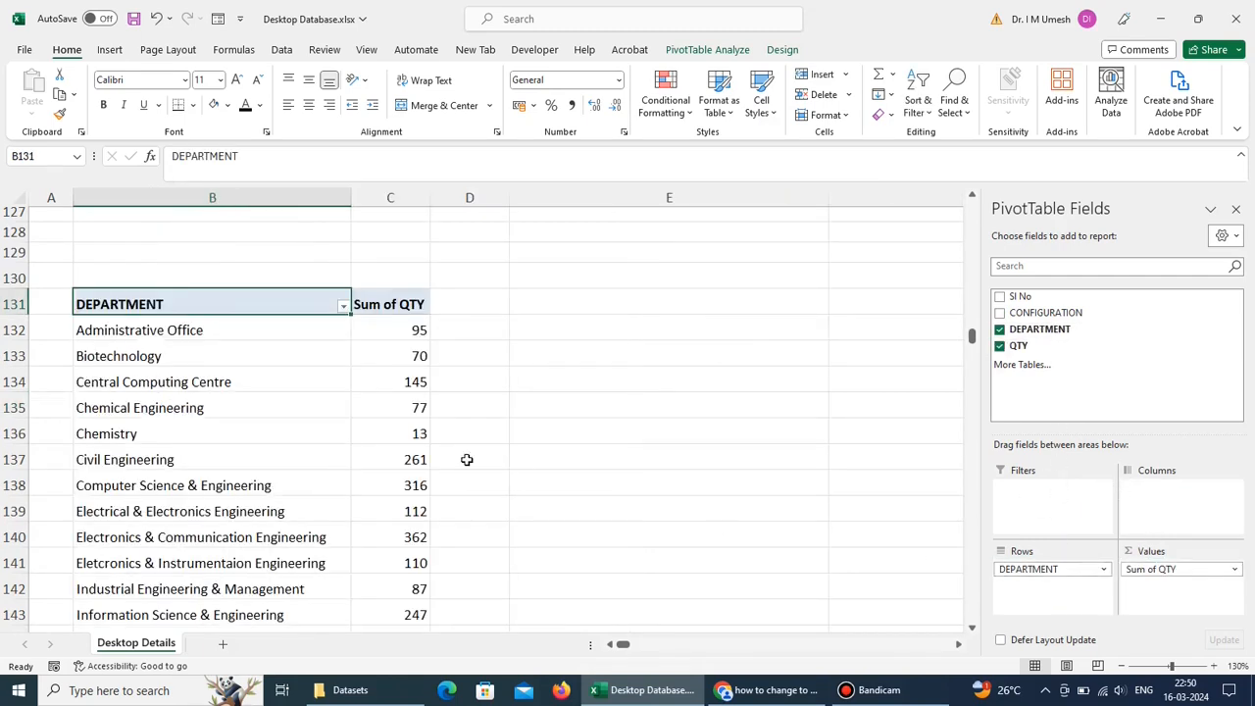
click(389, 382)
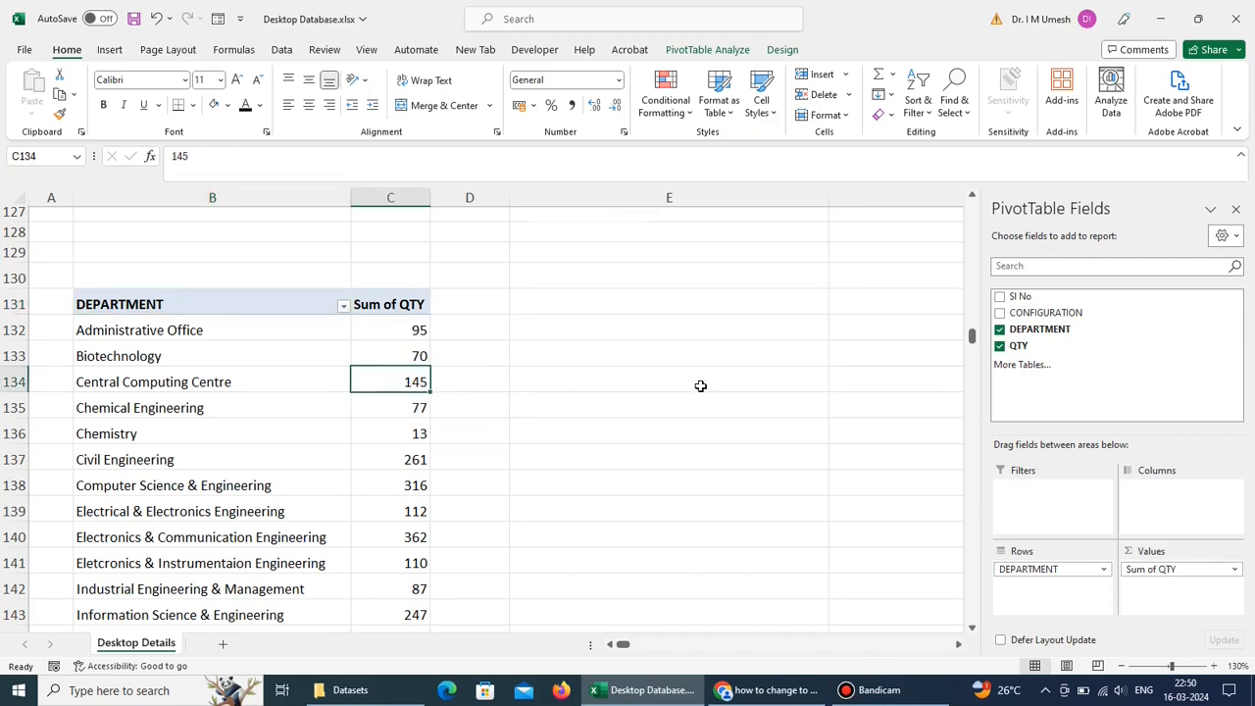
Step: Autofit column C and set the source quantities for Central Computing Centre to 60 in D106 and 55 in D107
scroll(700, 385, up, 10)
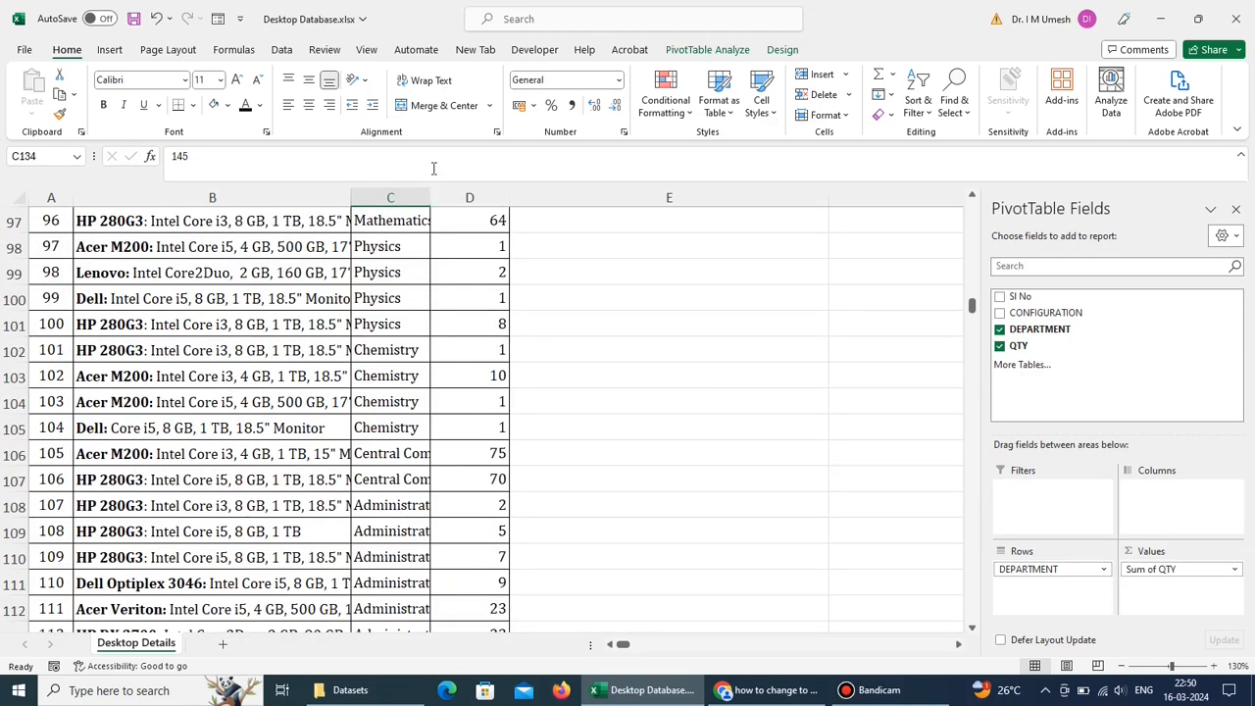
double_click(430, 197)
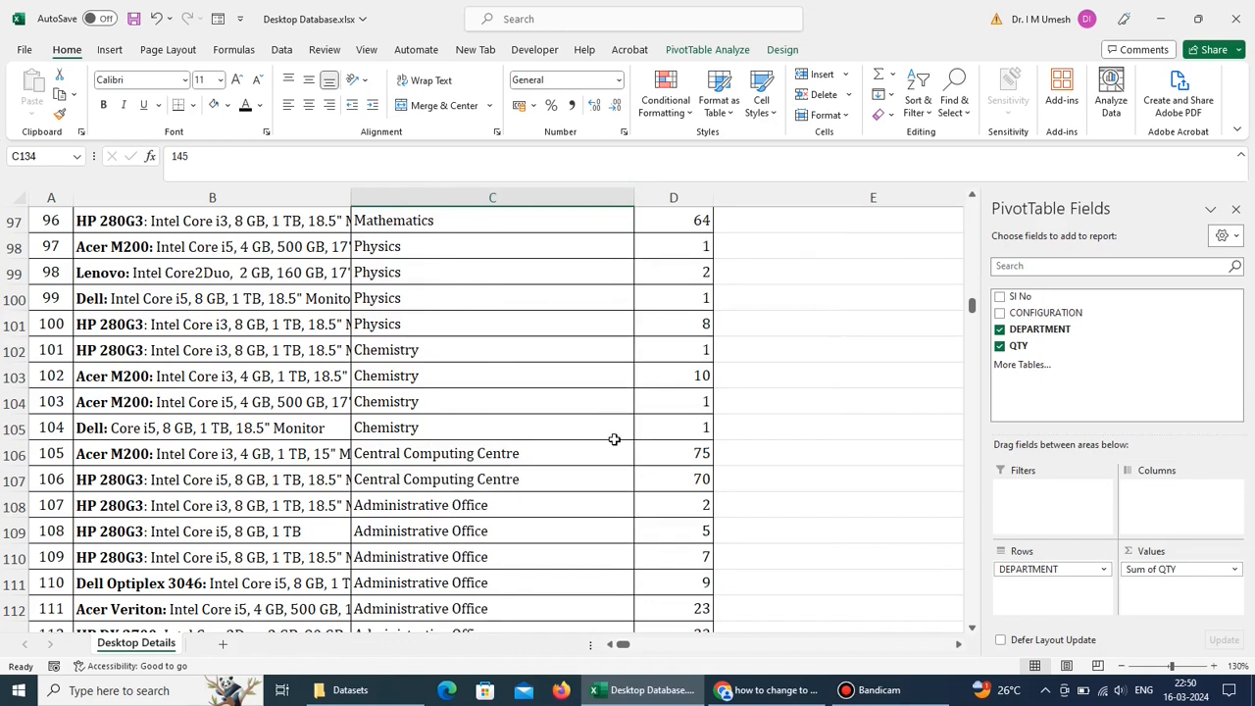
click(677, 455)
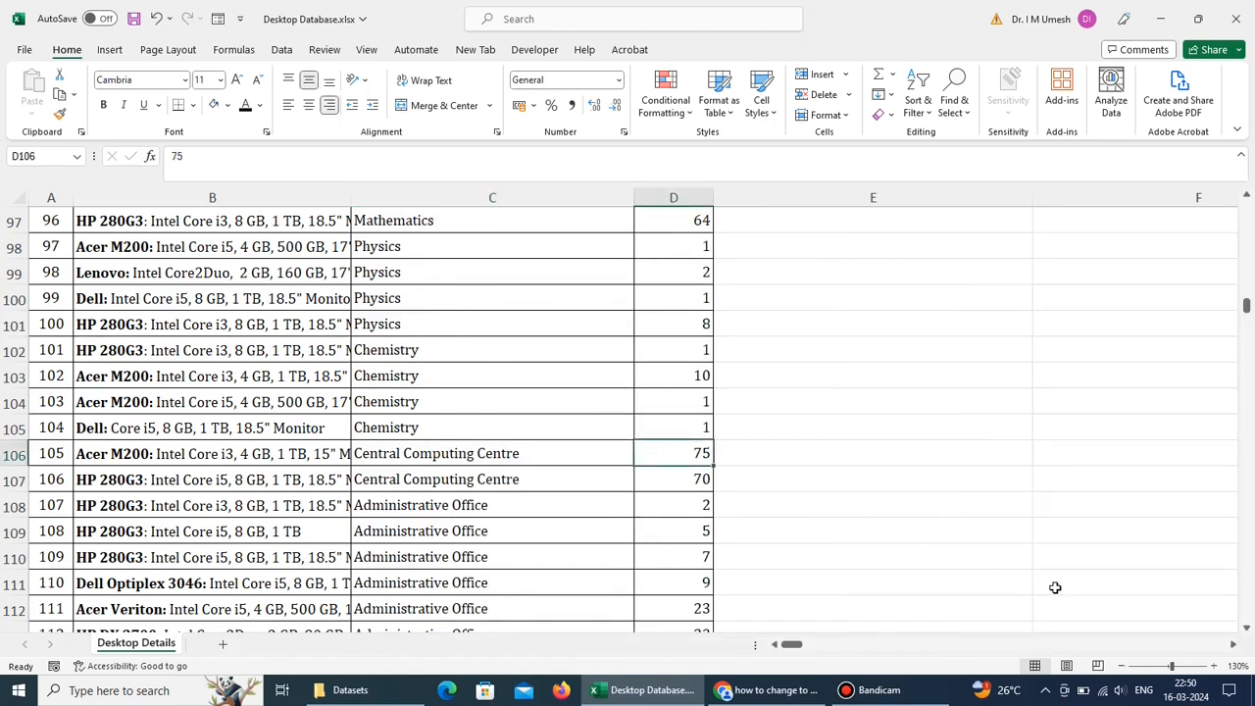
text(60)
key(Return)
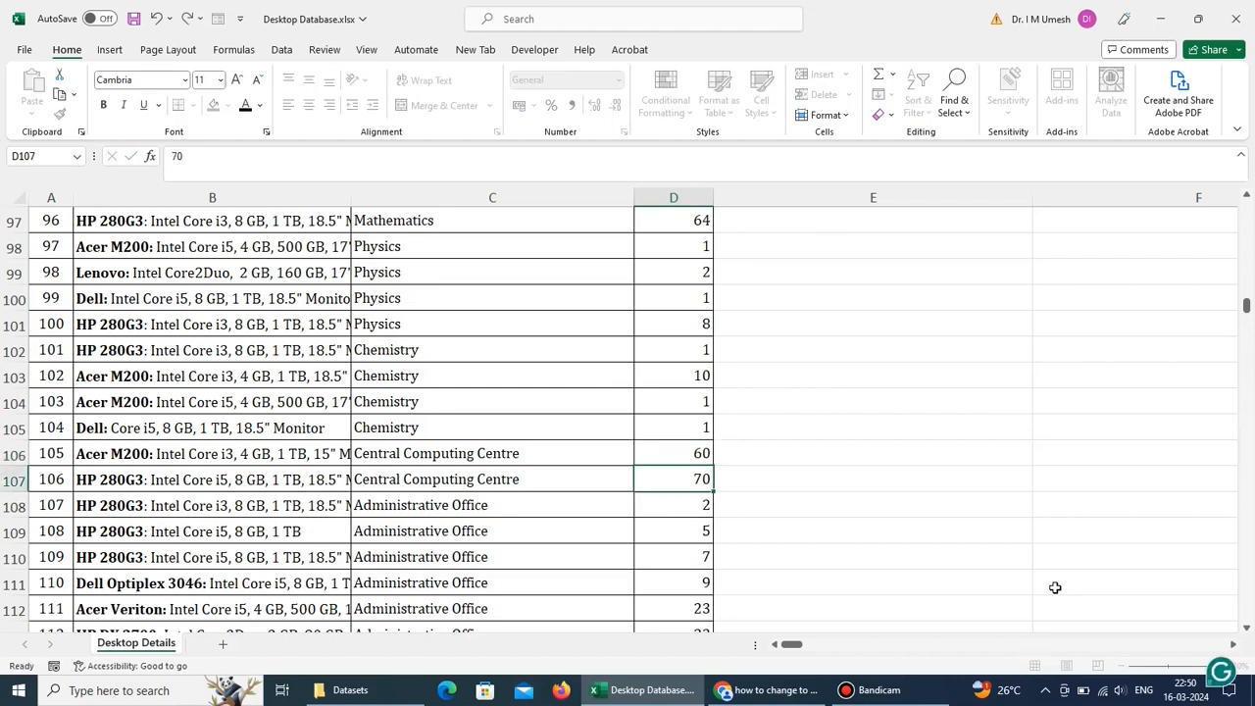
text(55)
key(Return)
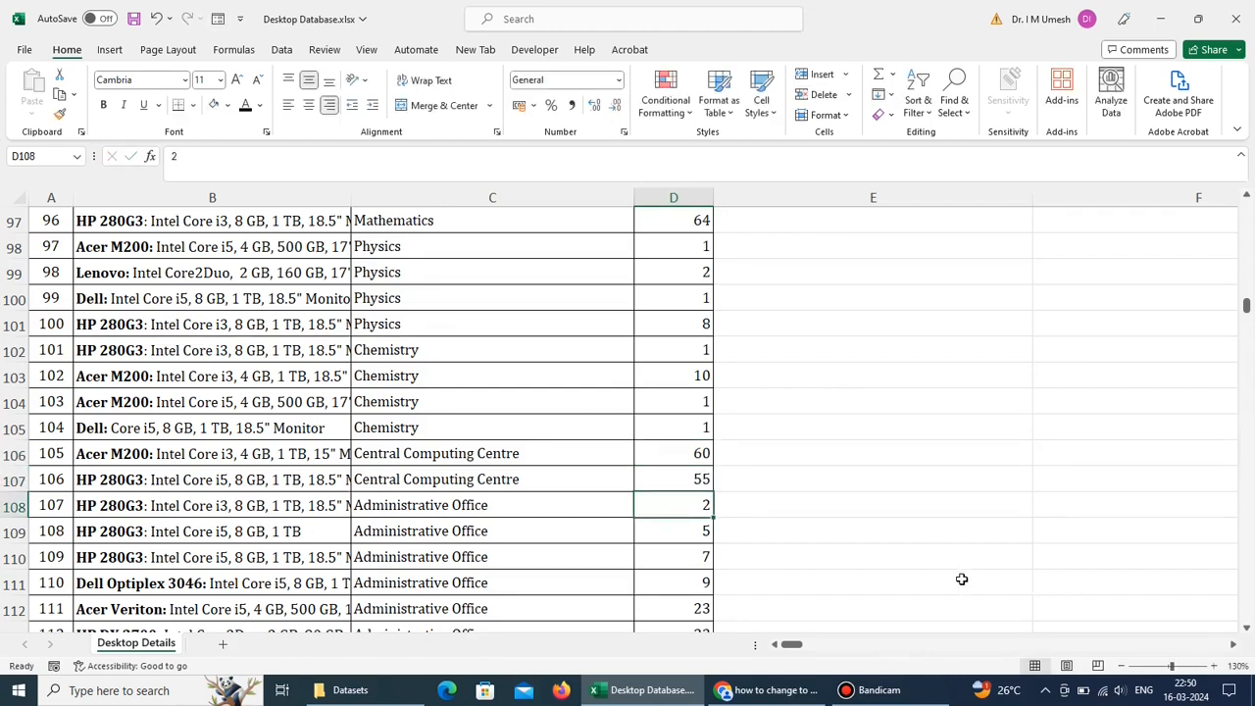
scroll(643, 508, down, 8)
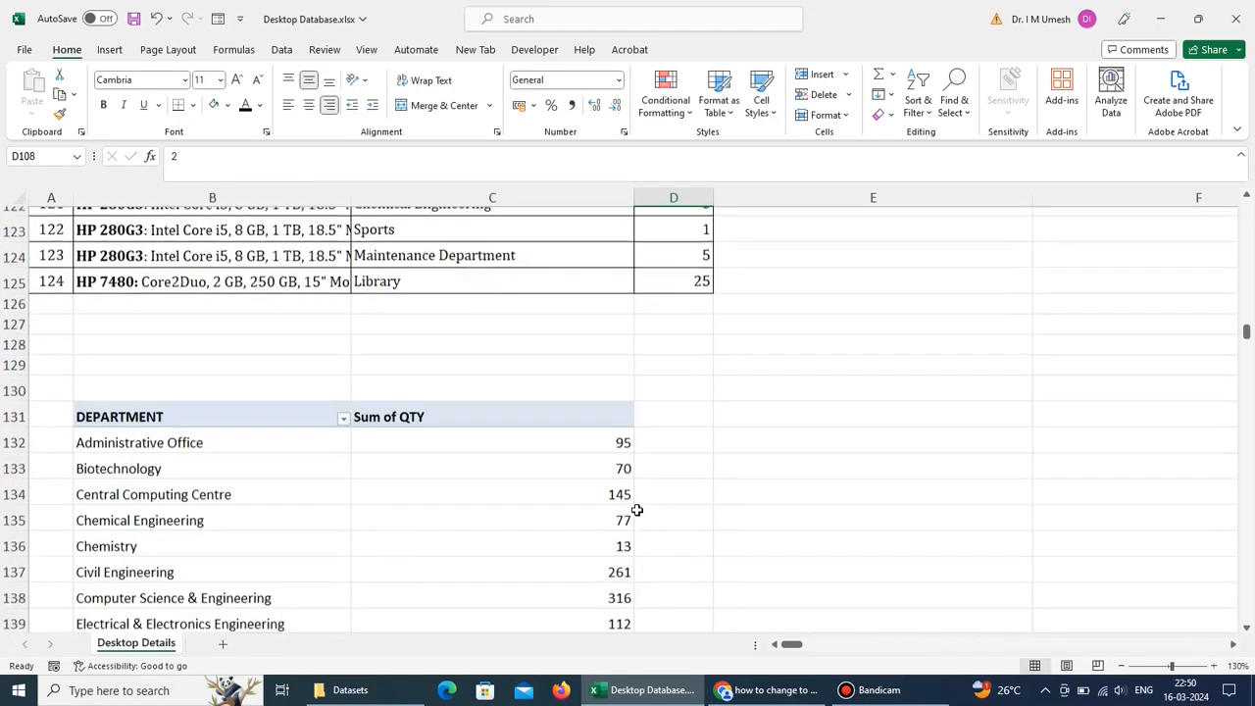
Step: Refresh the PivotTable to pick up the edited source quantities and check Central Computing Centre's sum
scroll(636, 509, down, 1)
right_click(290, 457)
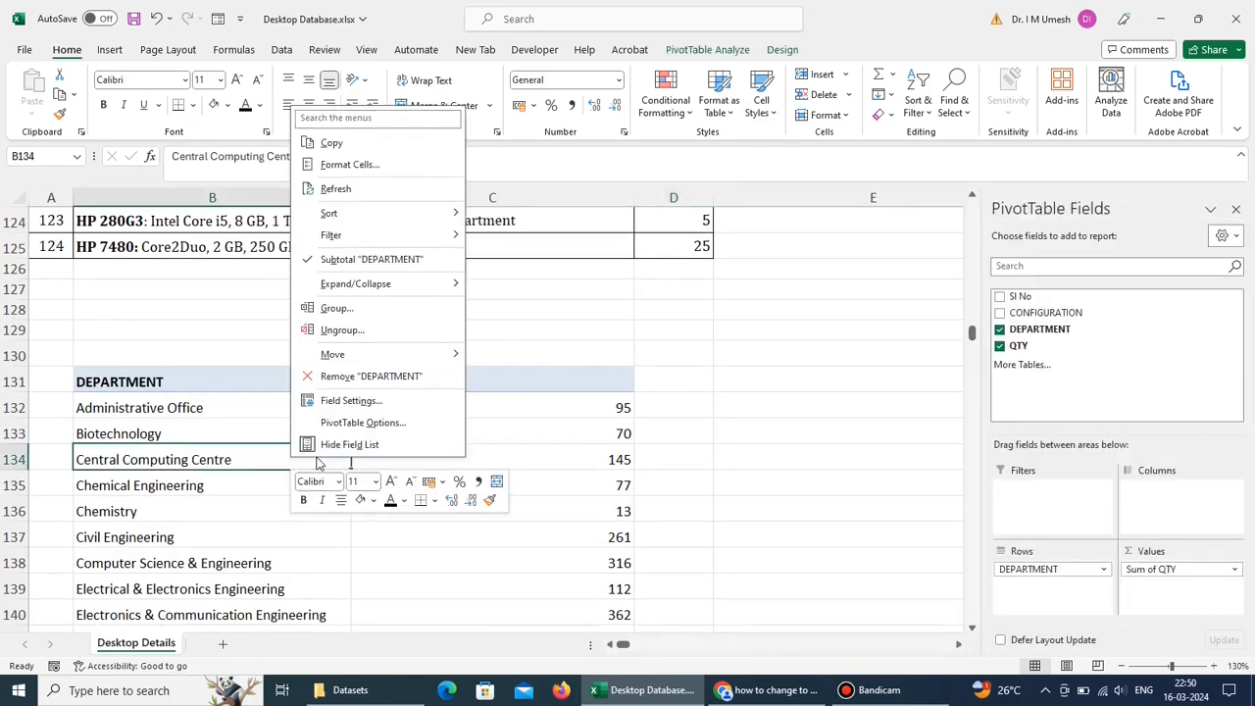
click(369, 189)
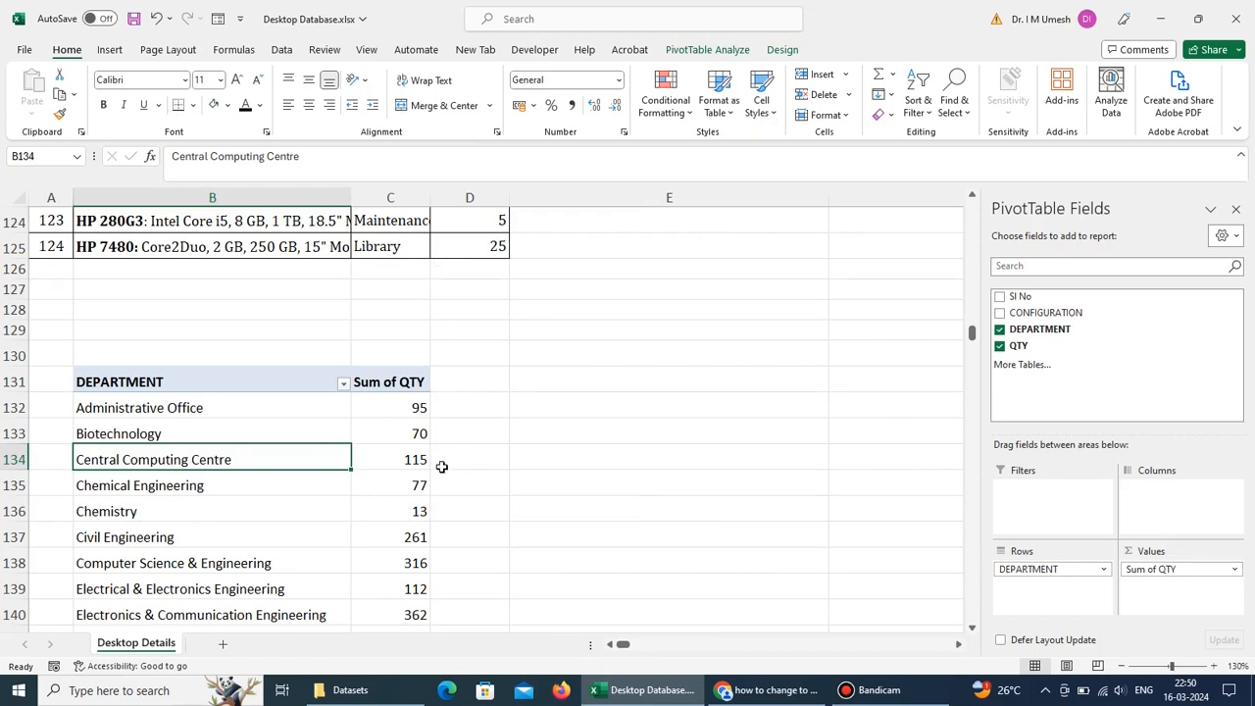
click(526, 458)
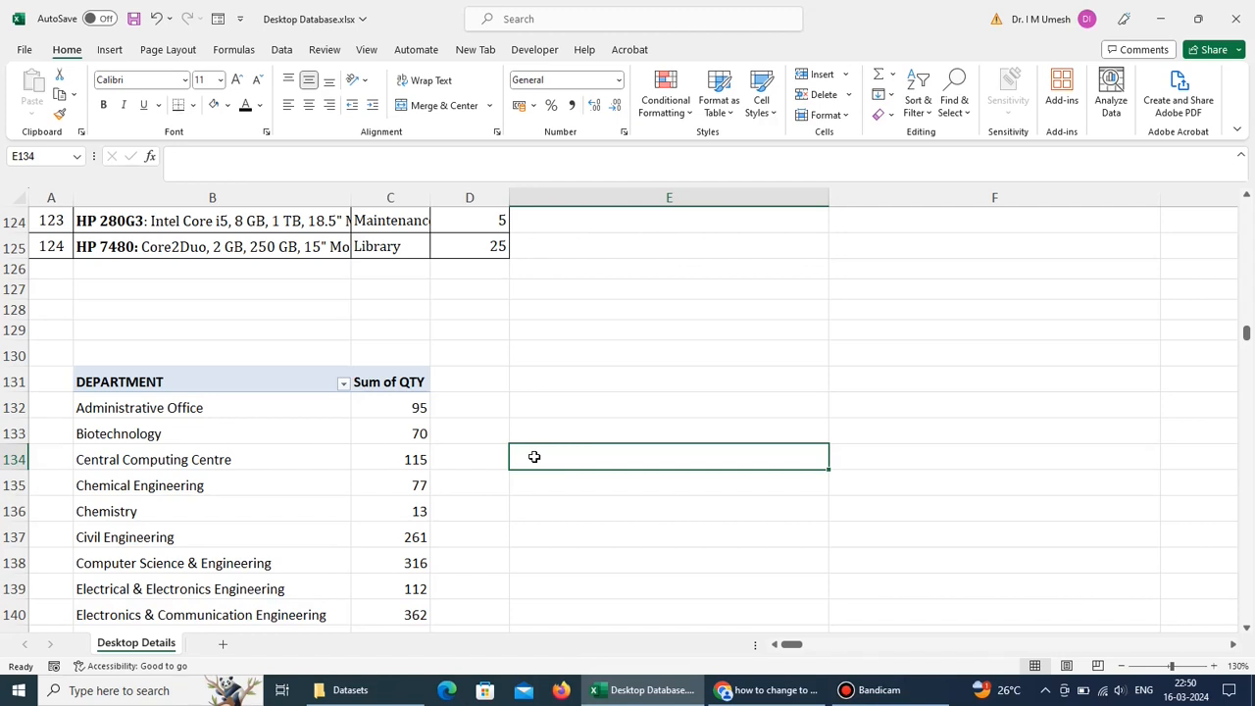
click(422, 459)
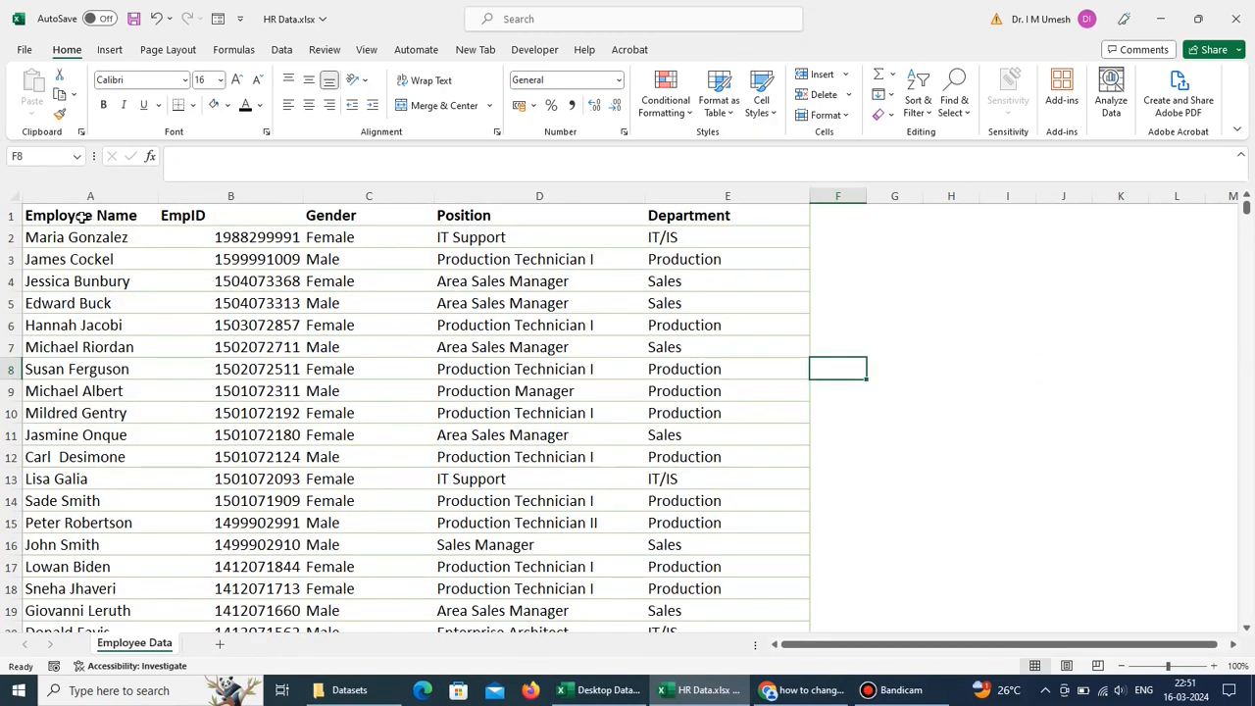
Step: Start a PivotTable from the HR_DATA employee table and choose to place it on the existing worksheet
click(84, 218)
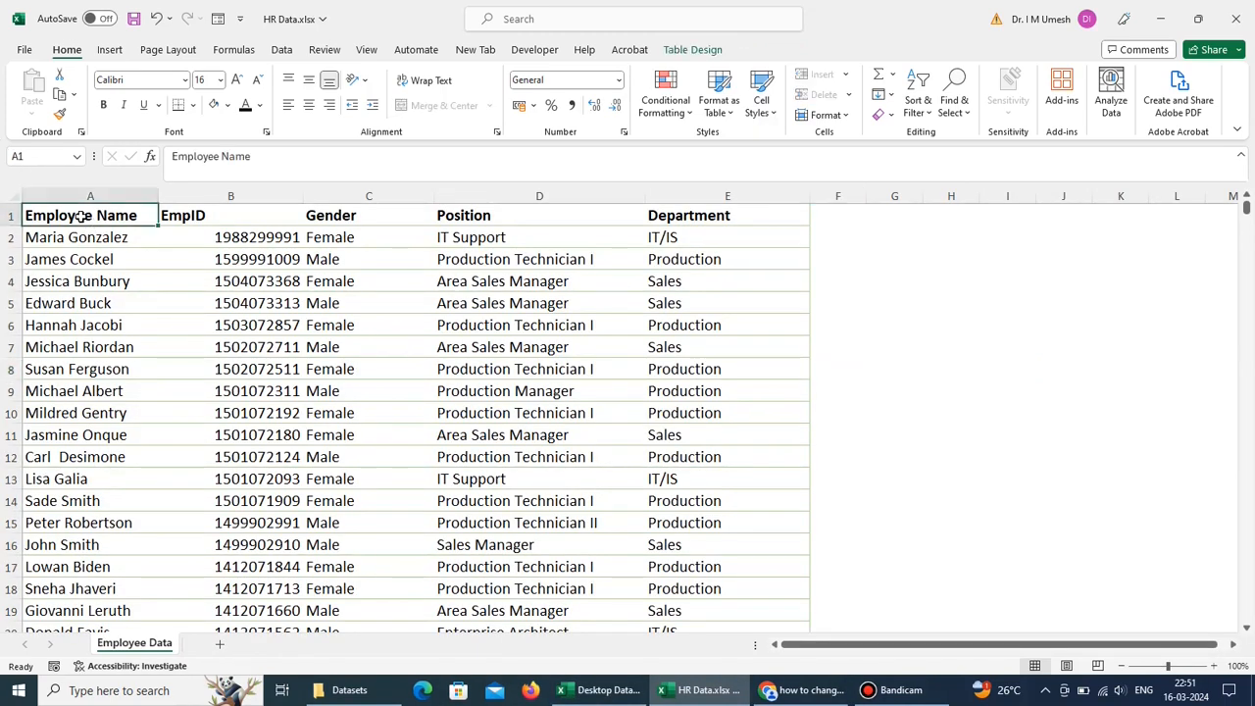
click(109, 50)
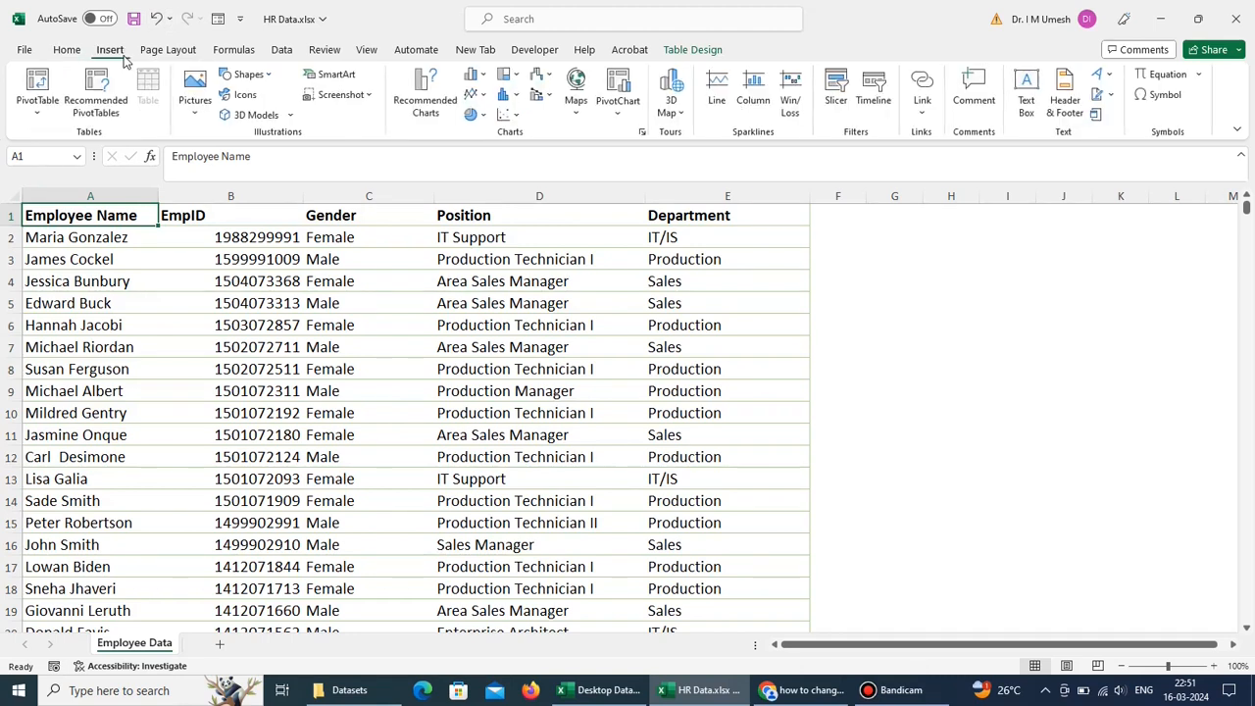
click(52, 120)
click(50, 137)
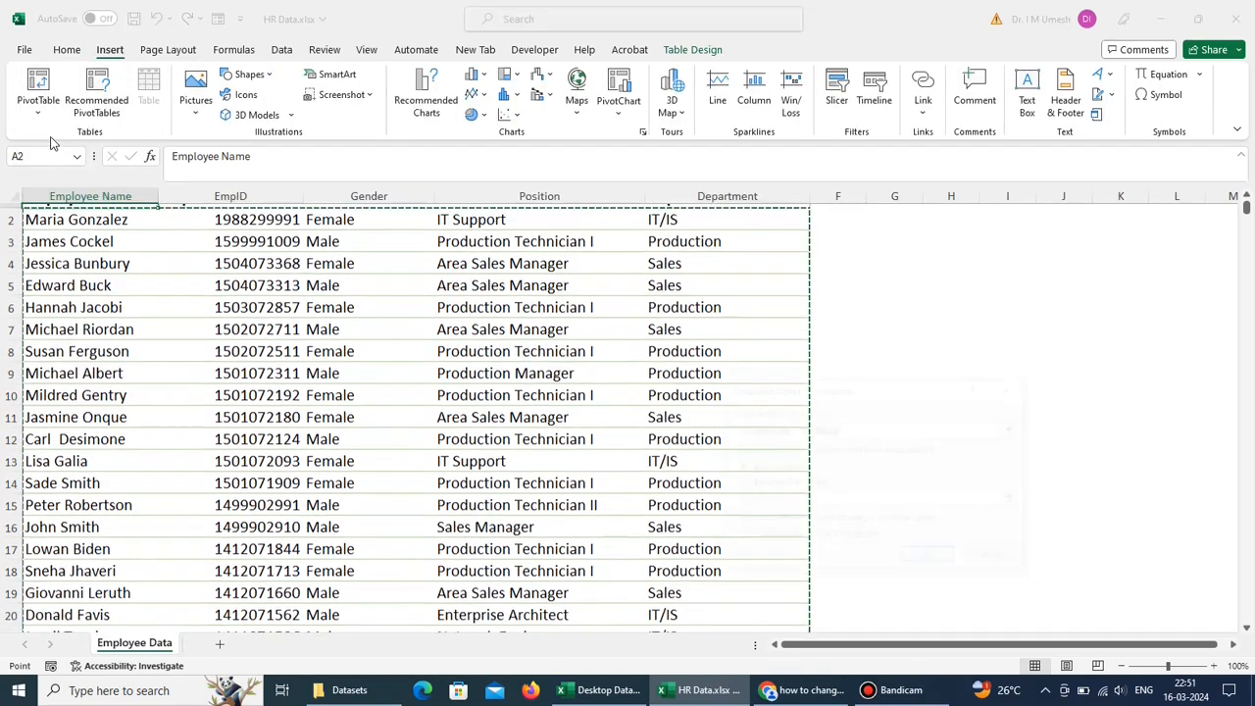
click(738, 484)
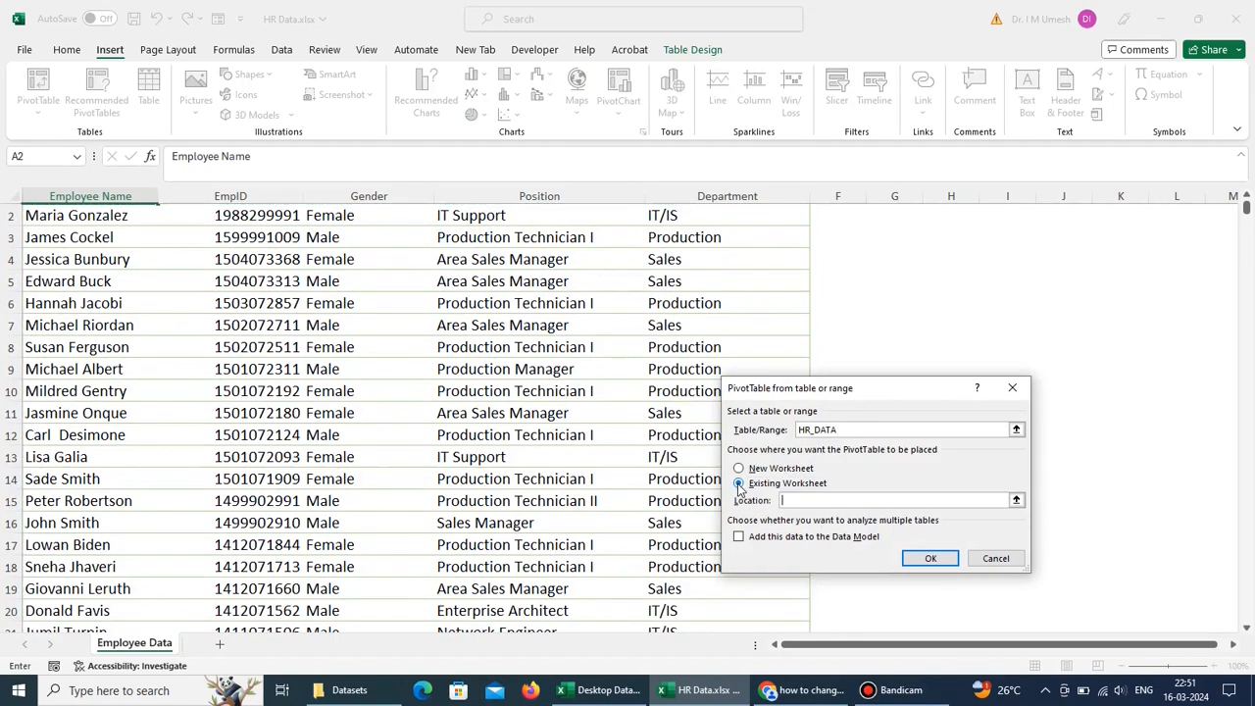
Step: Set the PivotTable location to the empty range A3315:E3323 below the employee data and create it
click(1016, 501)
scroll(756, 526, down, 20)
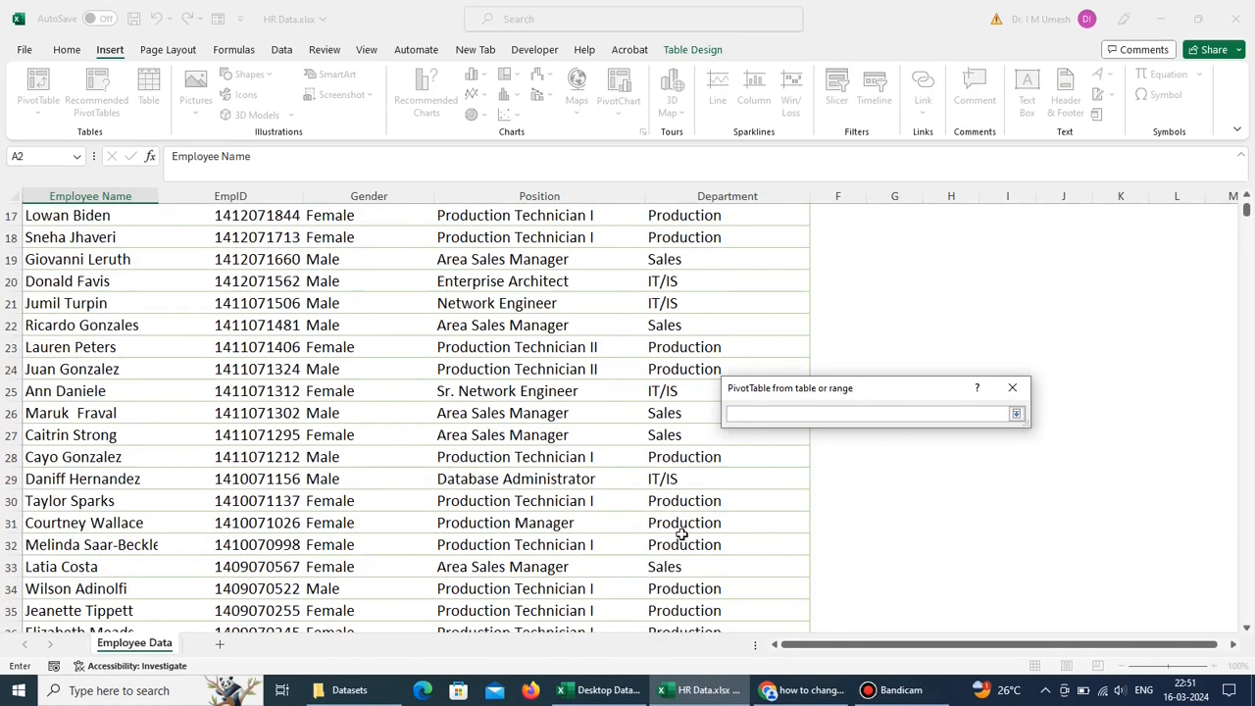
scroll(593, 526, down, 20)
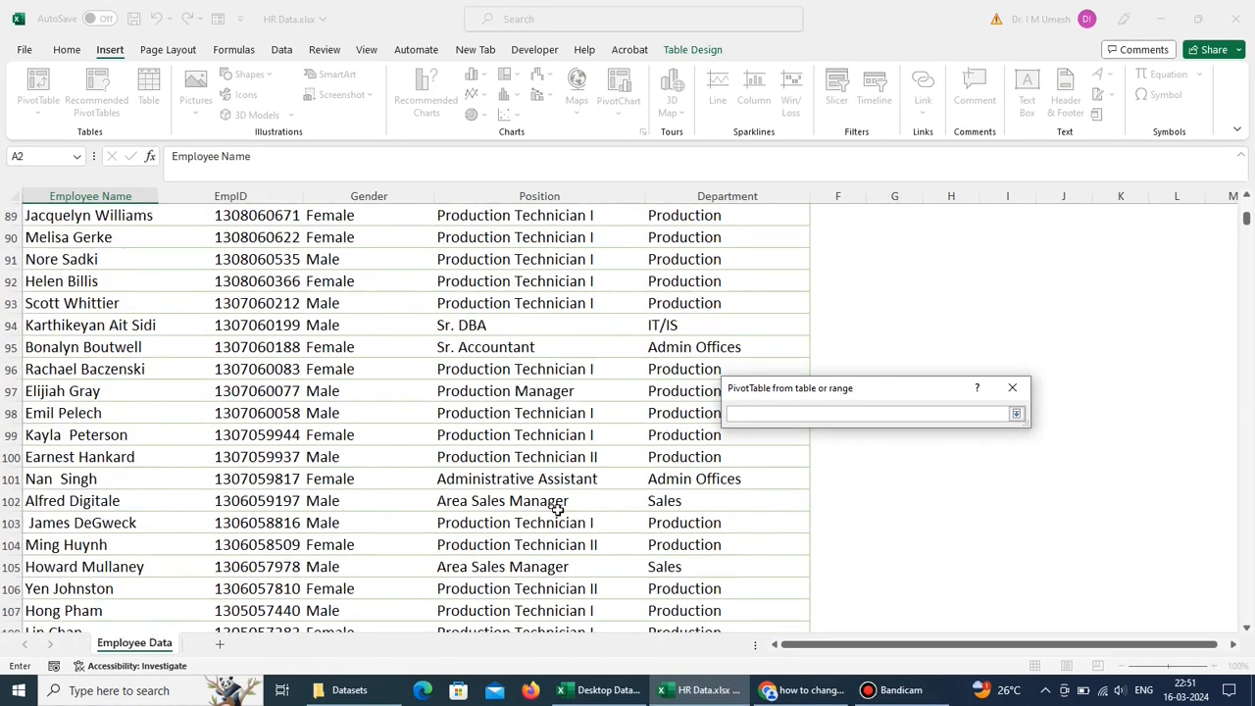
scroll(557, 510, down, 20)
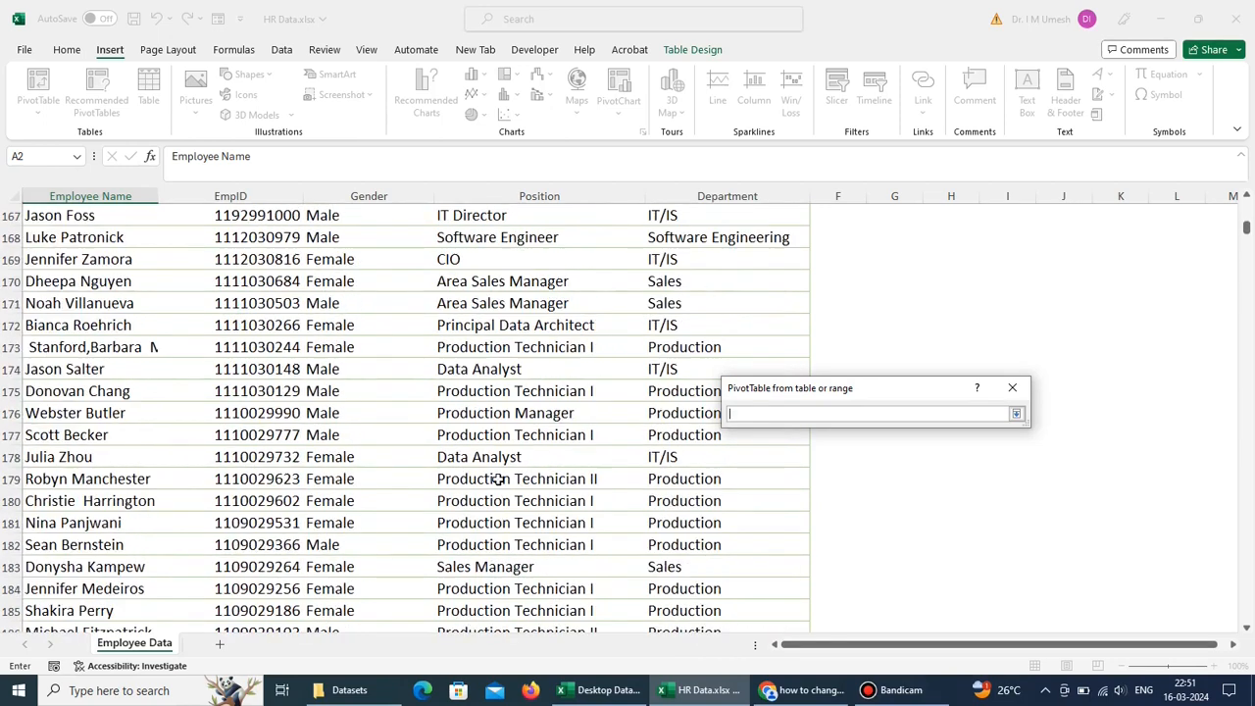
scroll(500, 477, down, 14)
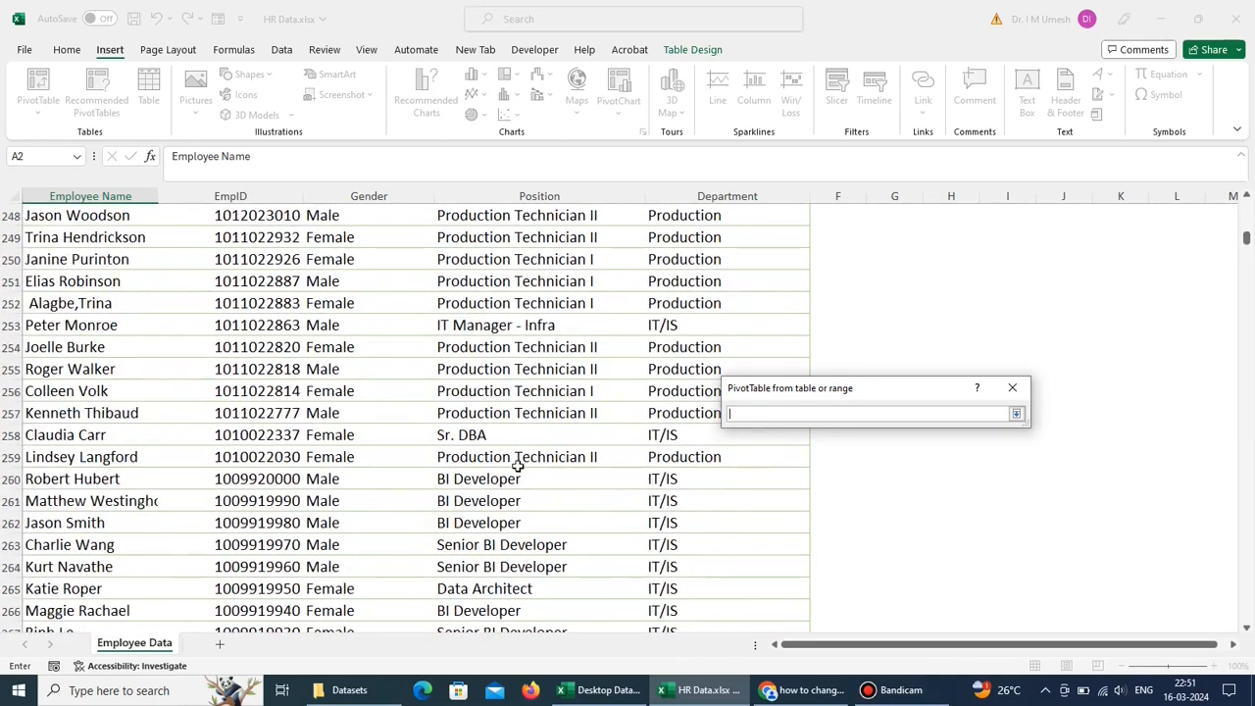
drag(1247, 244, 1230, 618)
scroll(536, 495, down, 4)
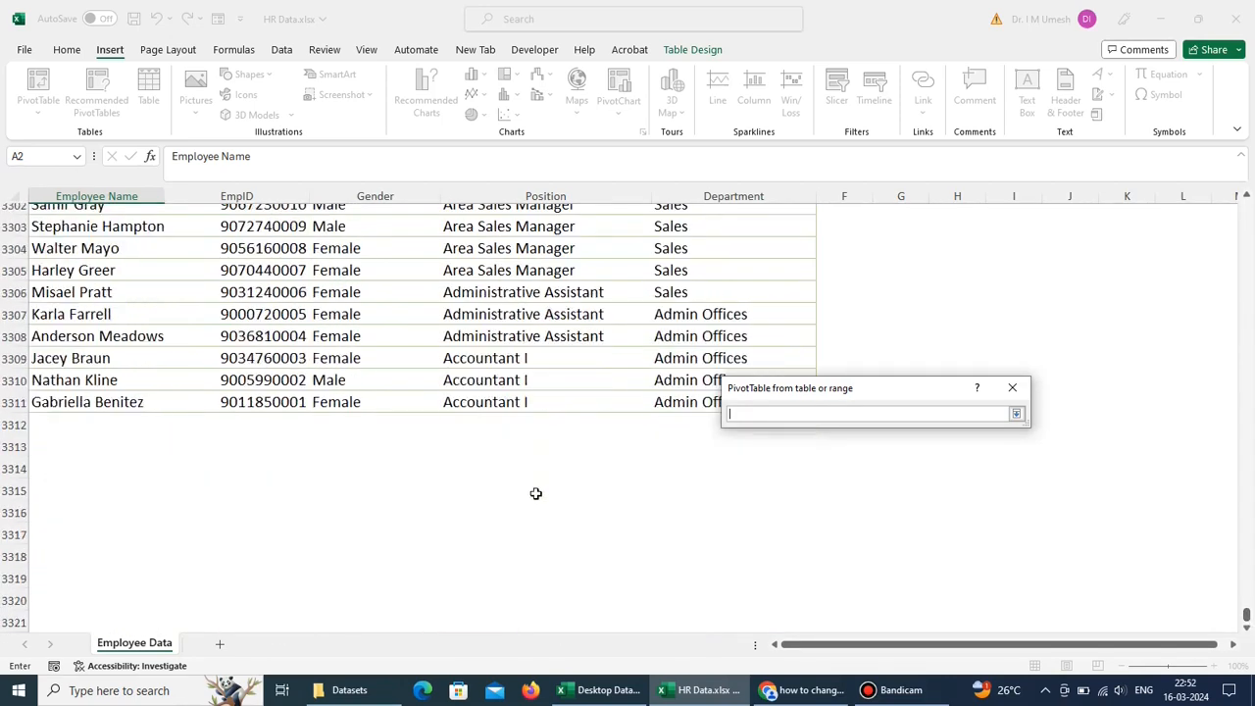
drag(158, 413, 765, 602)
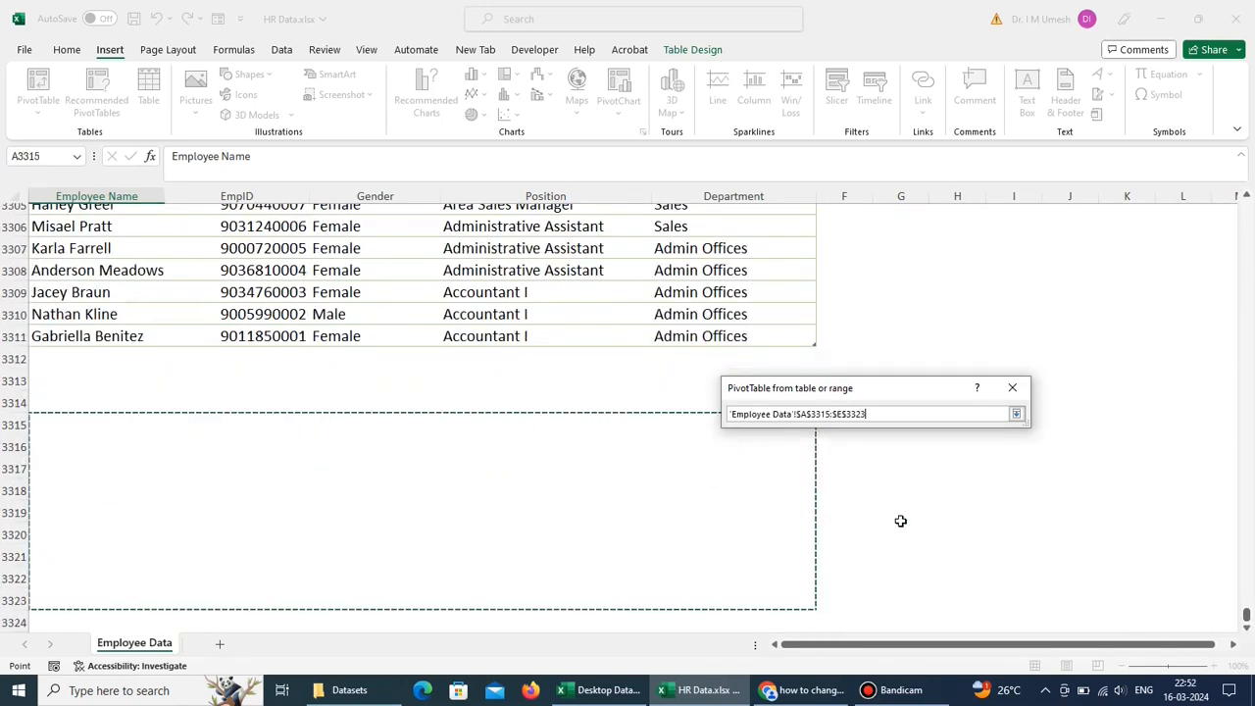
click(1018, 415)
click(950, 562)
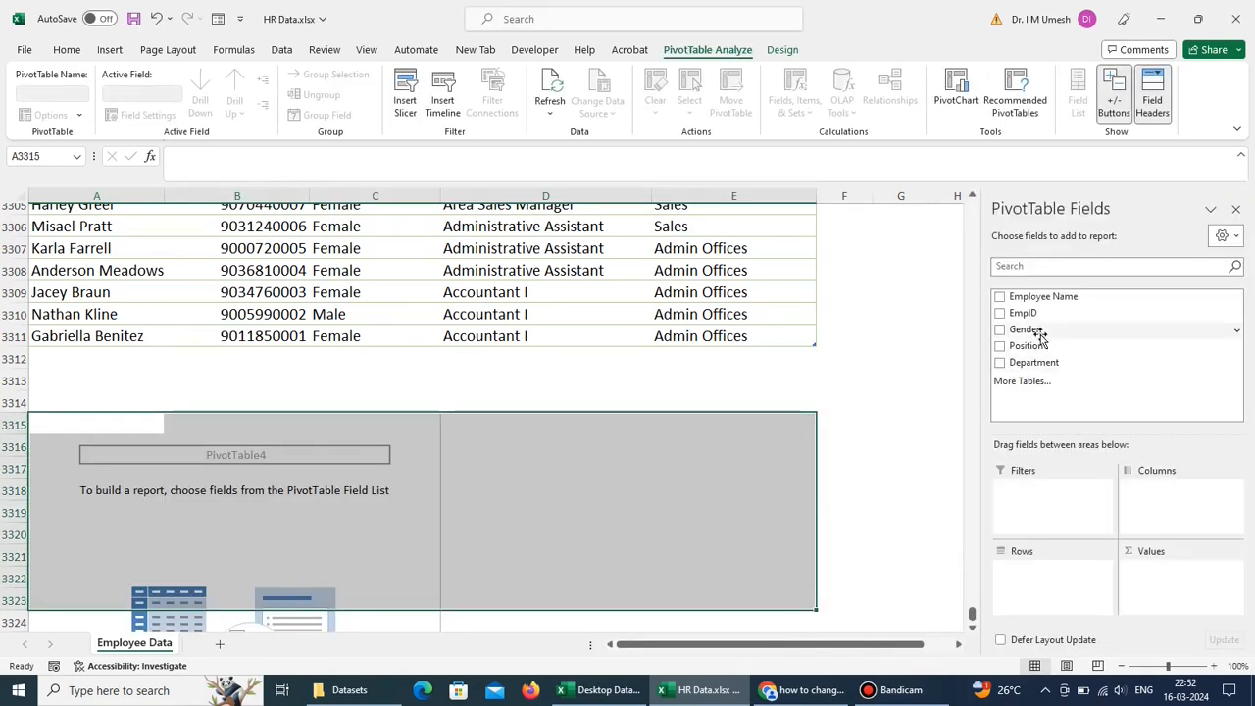
Step: Add Gender to both the rows and the values of the new PivotTable to count employees by gender
drag(1029, 330, 1042, 569)
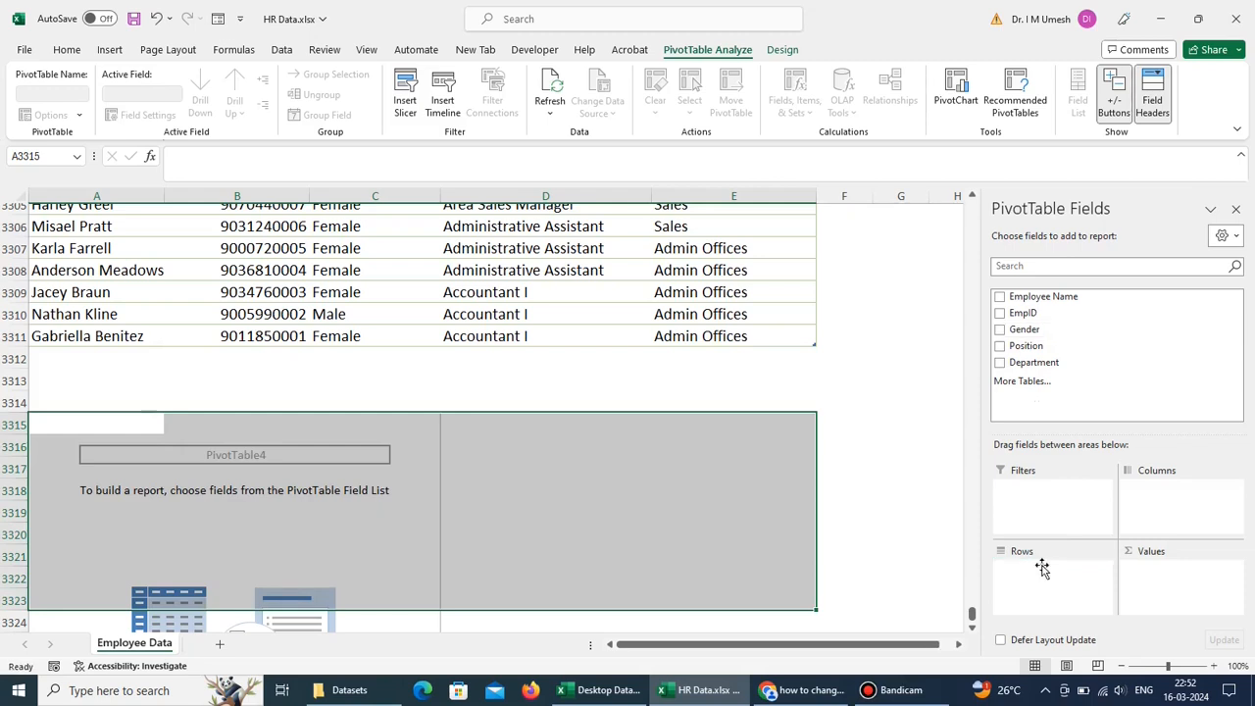
drag(1029, 334, 1183, 582)
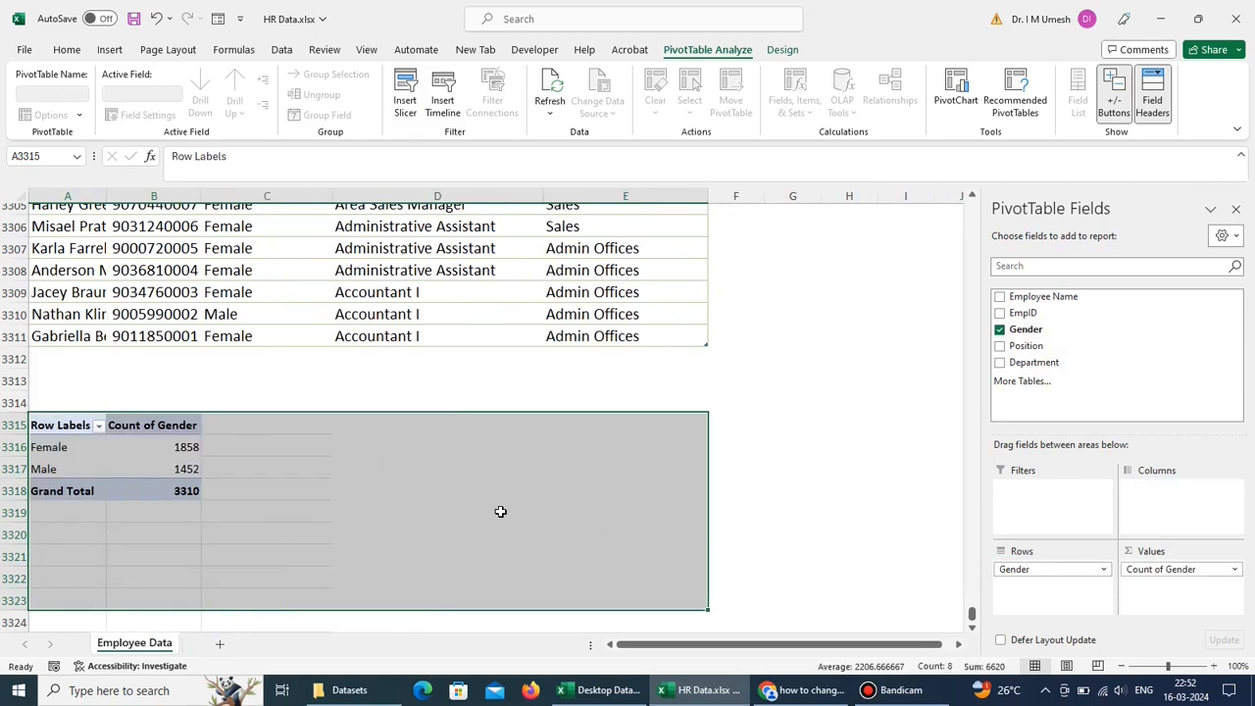
click(501, 511)
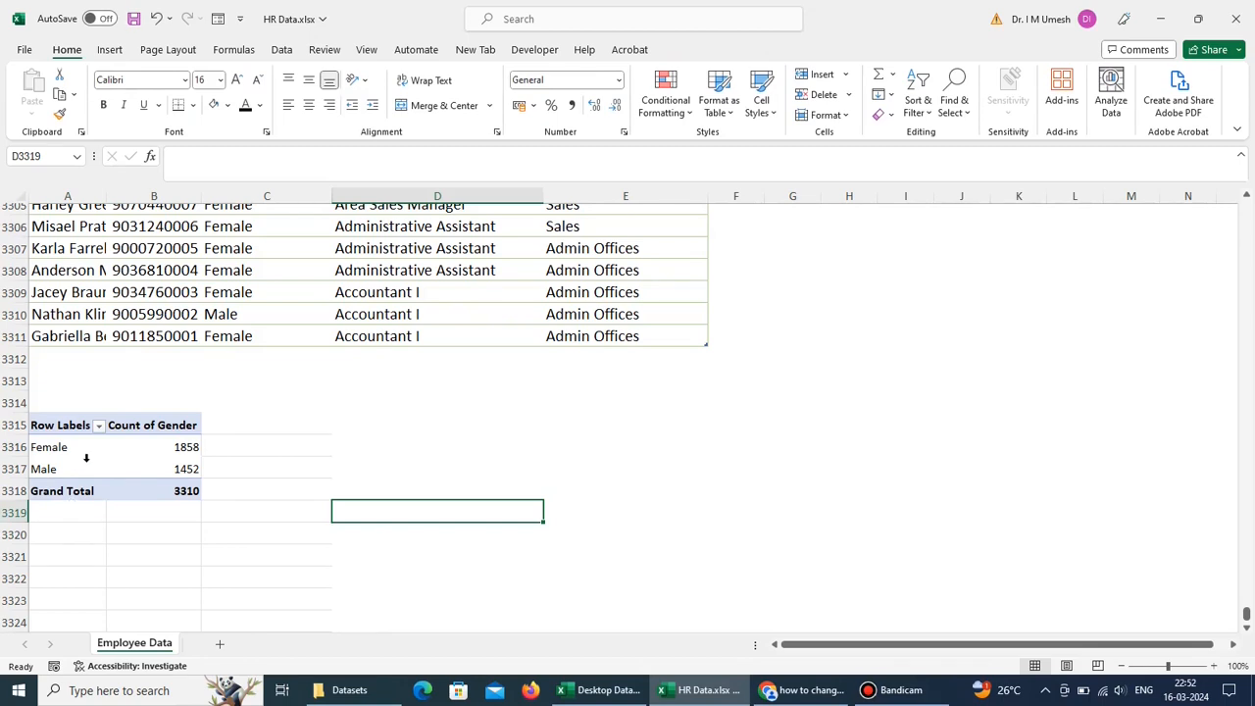
Step: Add Department below Gender in the PivotTable rows and review the employee counts per department for each gender
click(147, 447)
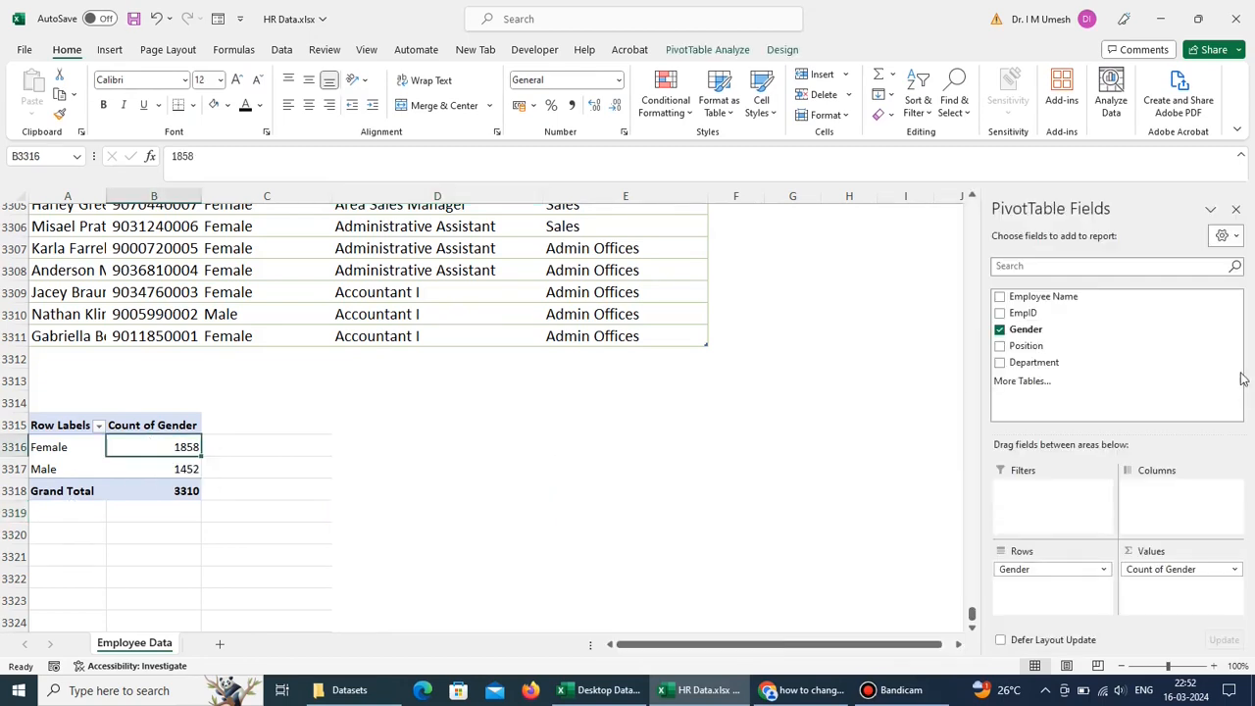
drag(1030, 371, 1043, 587)
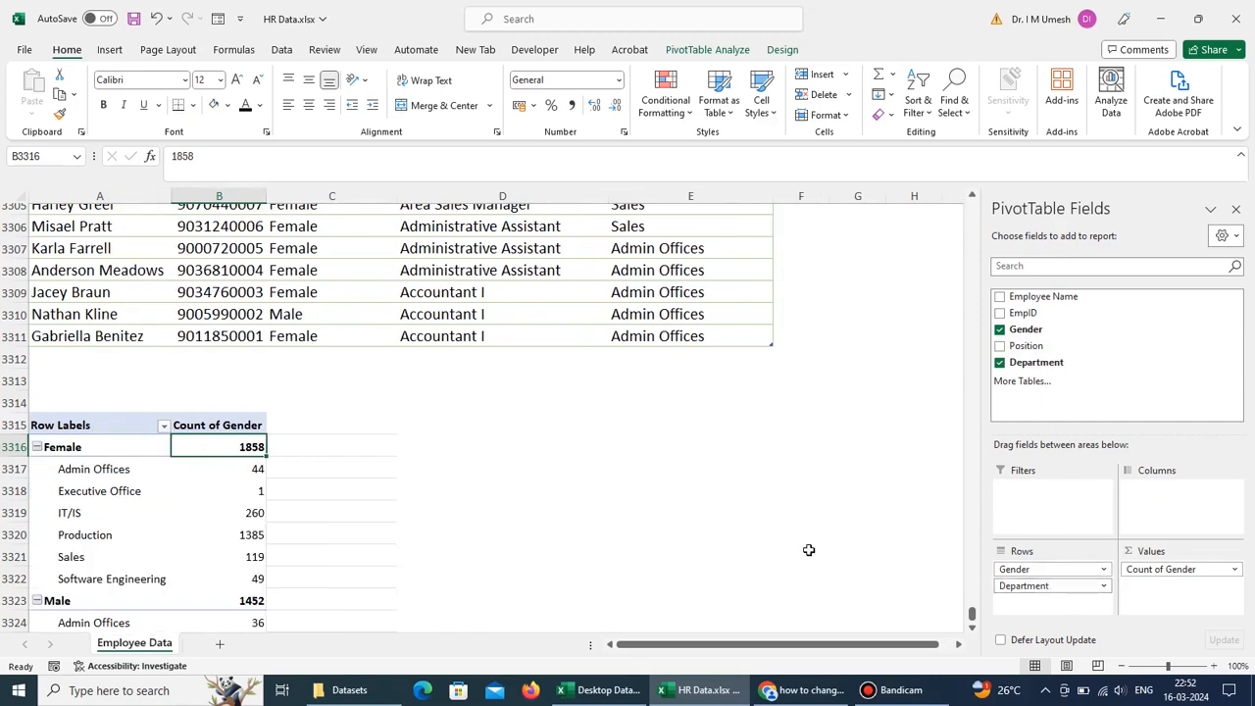
scroll(635, 500, down, 2)
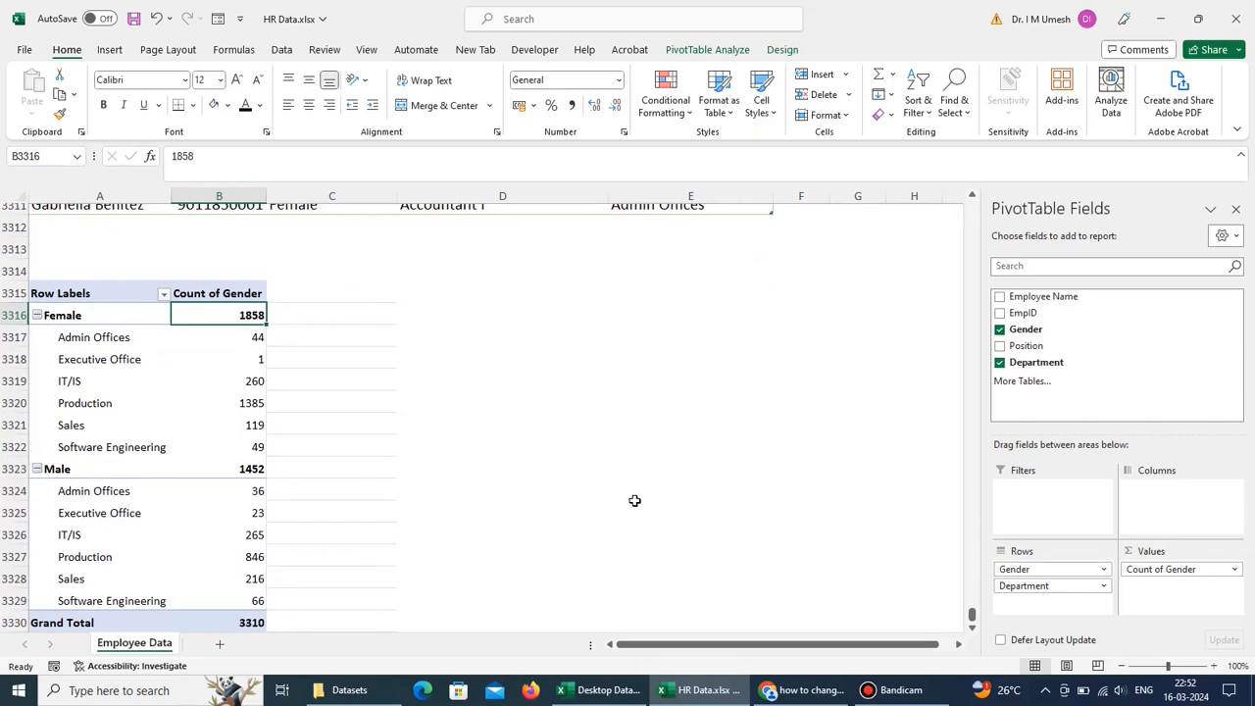
scroll(634, 500, down, 1)
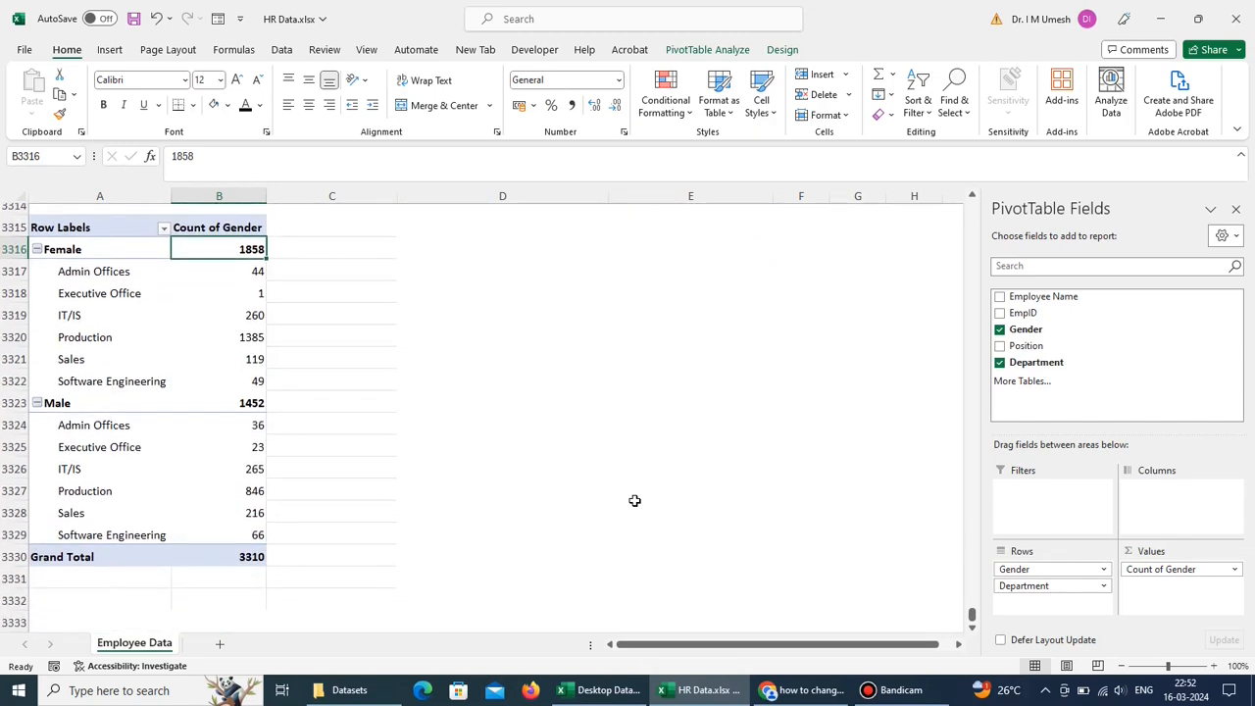